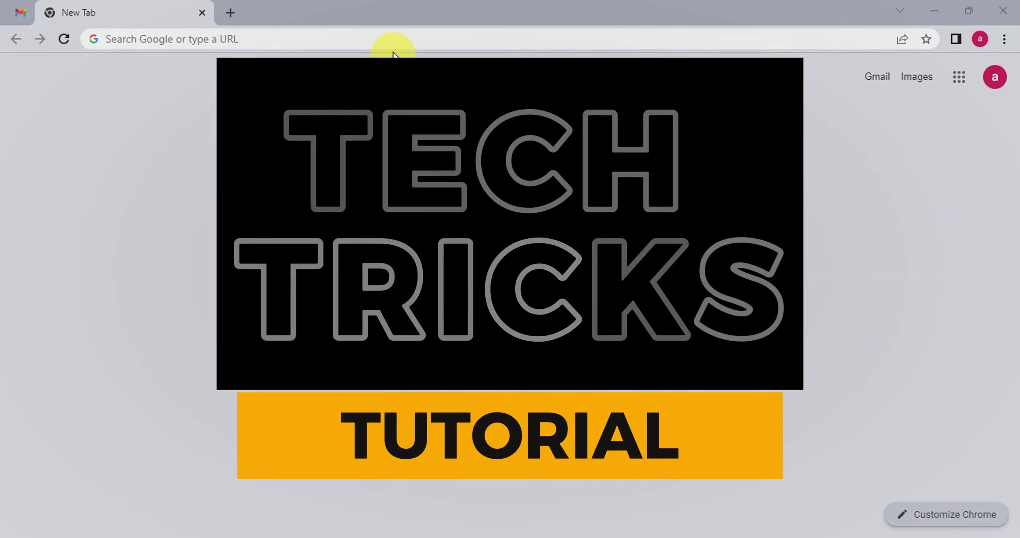
- Go to monday.com by entering MONDAY.COM in the Chrome address bar
left_click(404, 46)
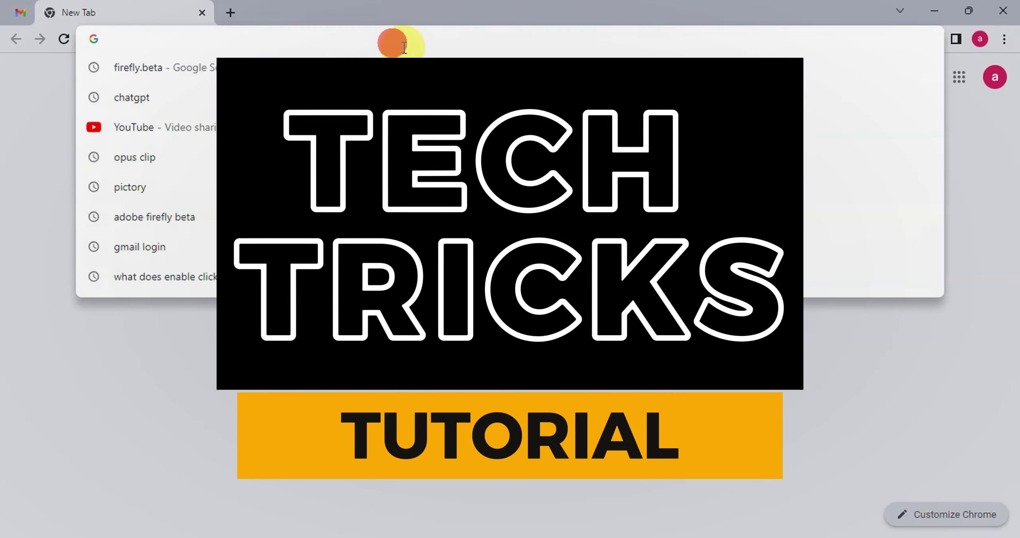
type("MONDAY.COM")
key("Return")
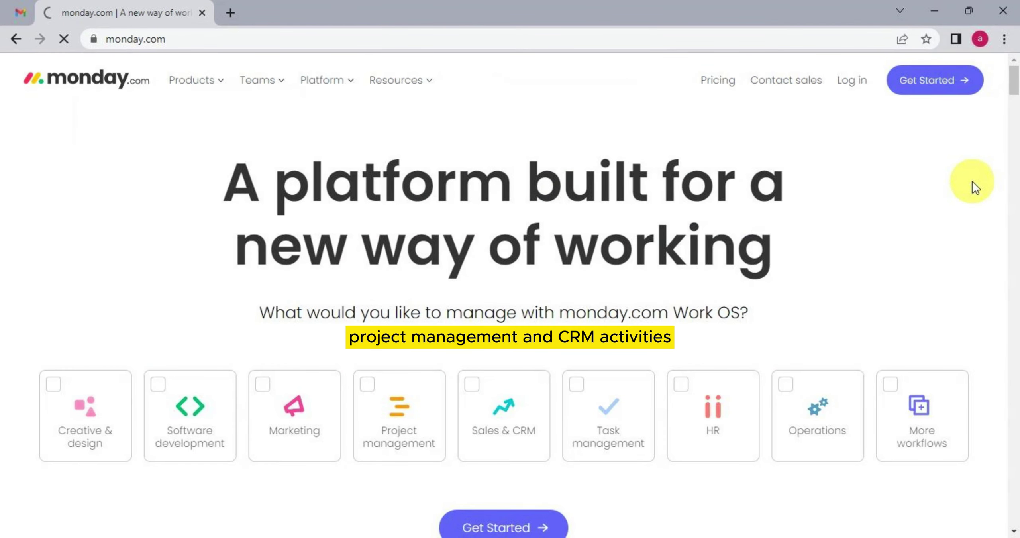
scroll(972, 181, "down", 3)
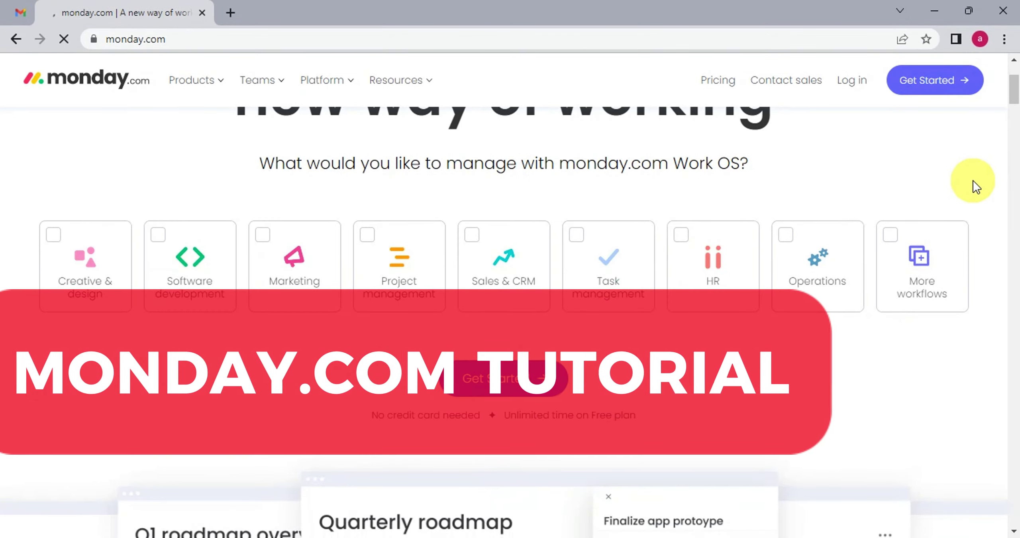
scroll(974, 181, "down", 1)
scroll(973, 181, "down", 1)
scroll(970, 183, "down", 1)
scroll(971, 183, "down", 1)
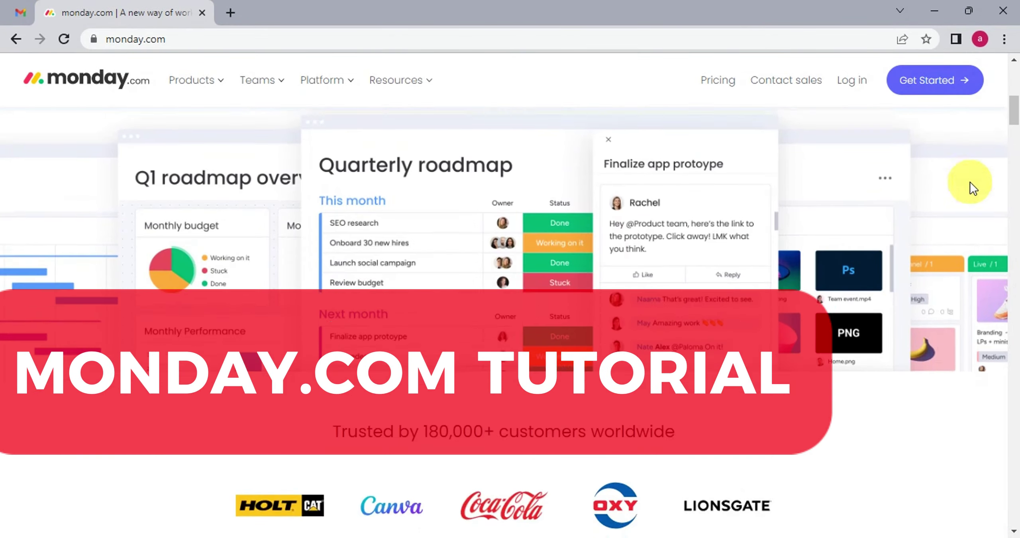
scroll(970, 184, "down", 3)
scroll(975, 145, "down", 2)
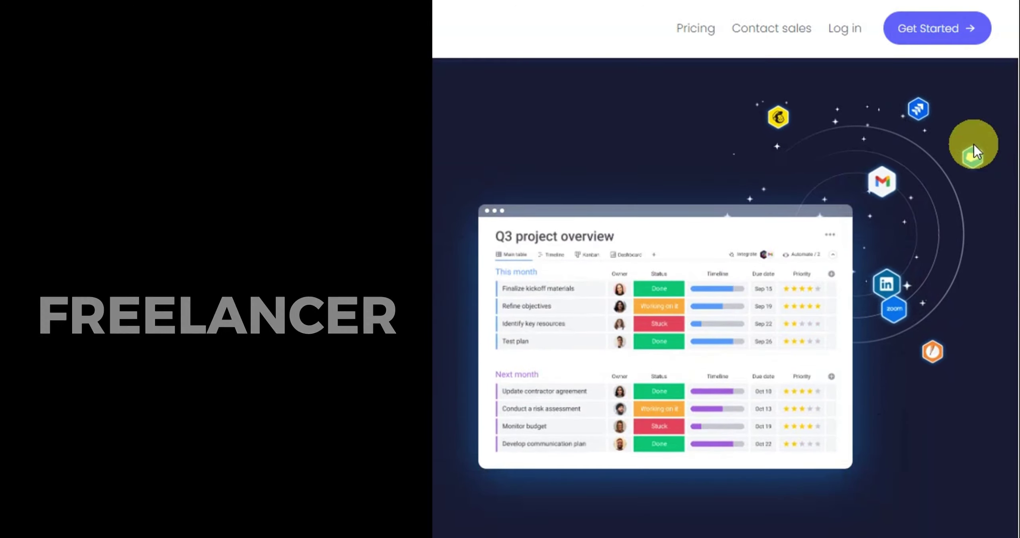
scroll(974, 144, "down", 1)
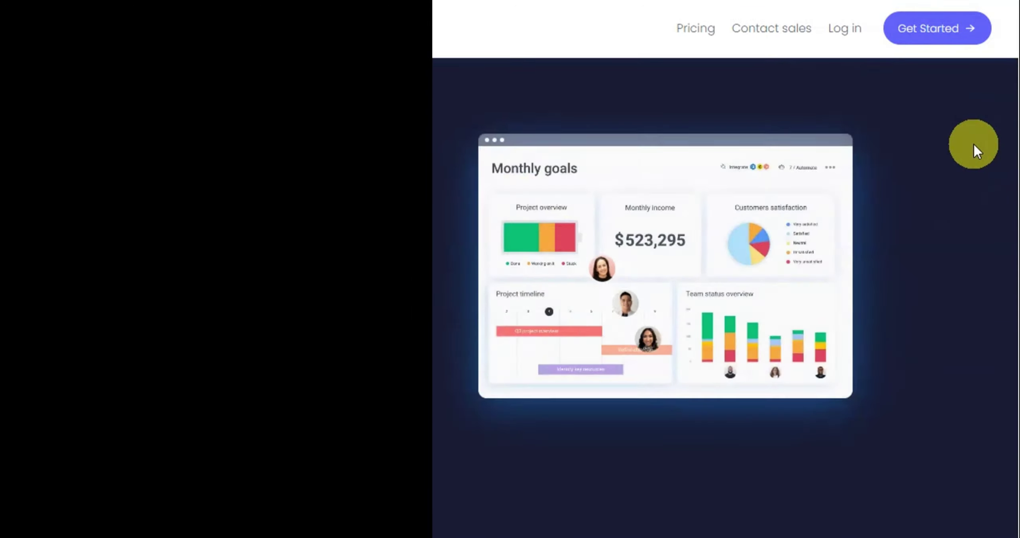
scroll(968, 184, "down", 2)
scroll(967, 183, "down", 2)
scroll(968, 183, "down", 2)
scroll(966, 185, "down", 1)
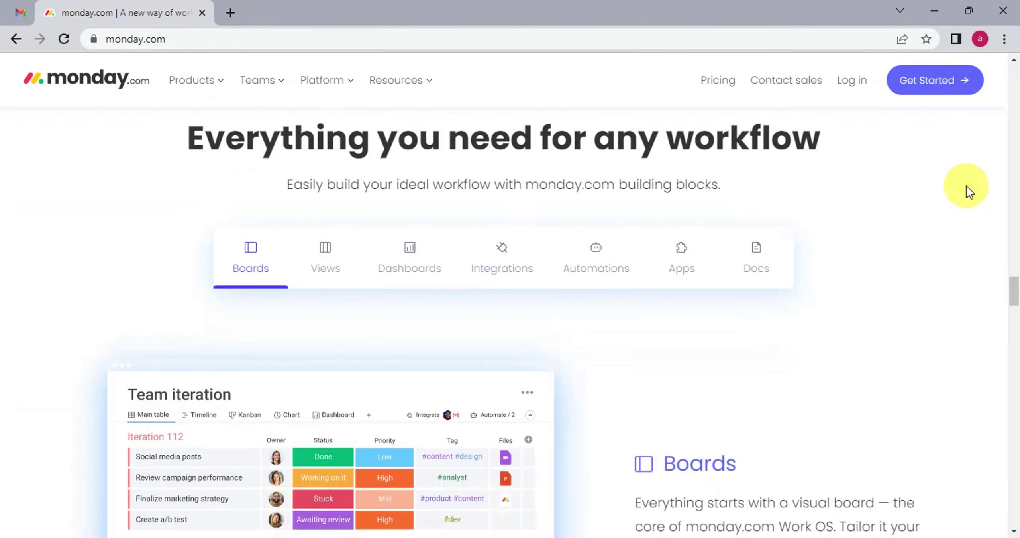
scroll(966, 185, "down", 3)
left_click_drag(1014, 290, 1003, 64)
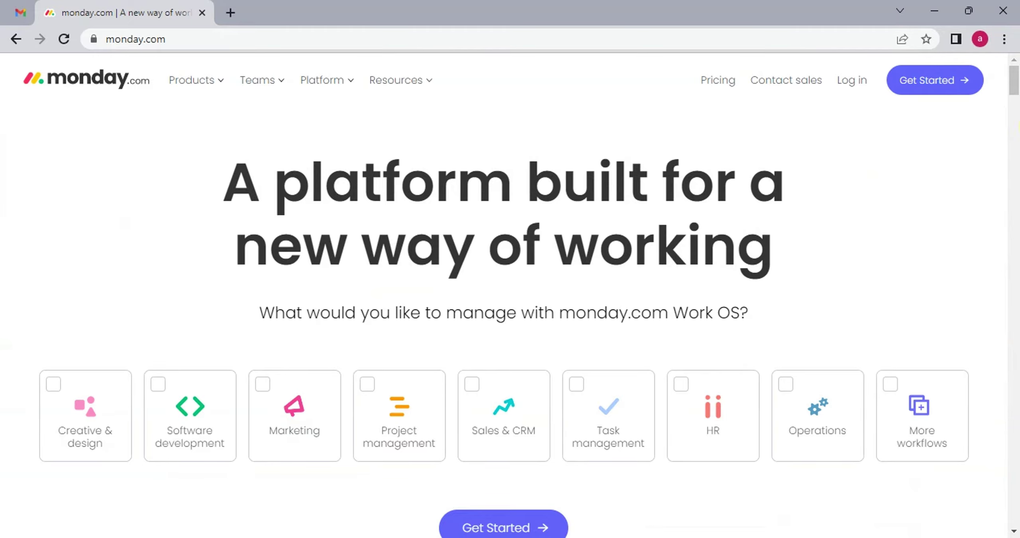
left_click_drag(1014, 80, 1007, 364)
scroll(965, 341, "up", 2)
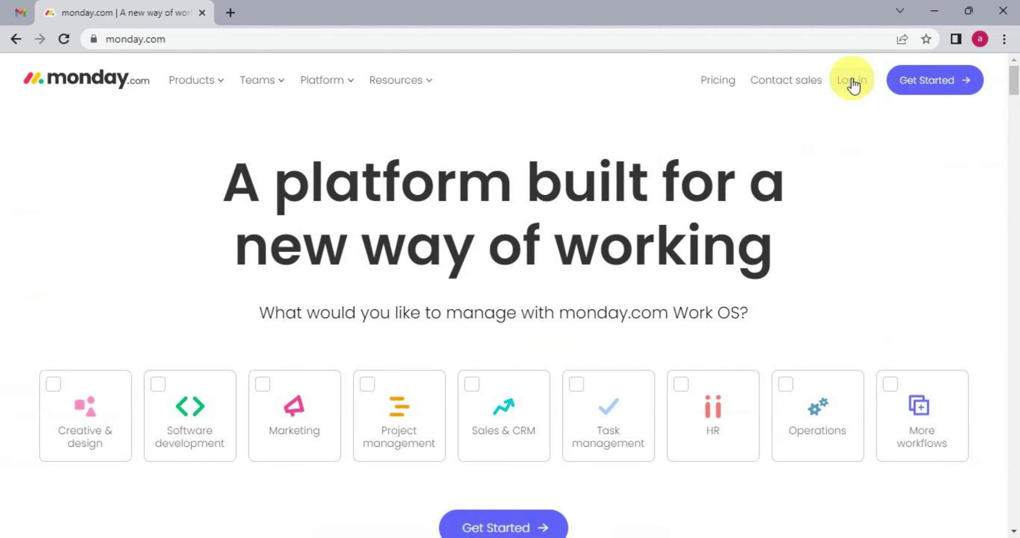
- Sign up with Google and choose Personal as the reason for joining
left_click(893, 86)
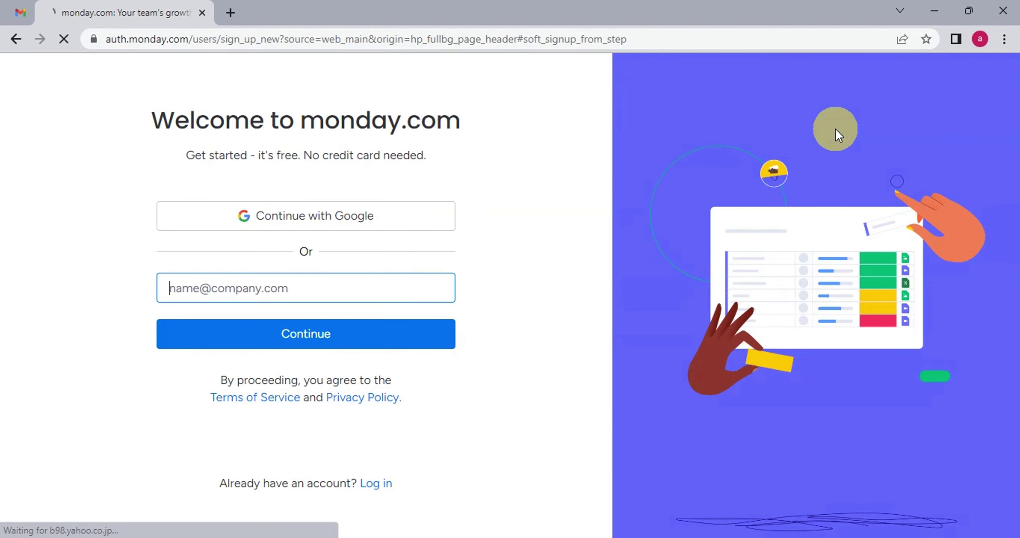
left_click(421, 228)
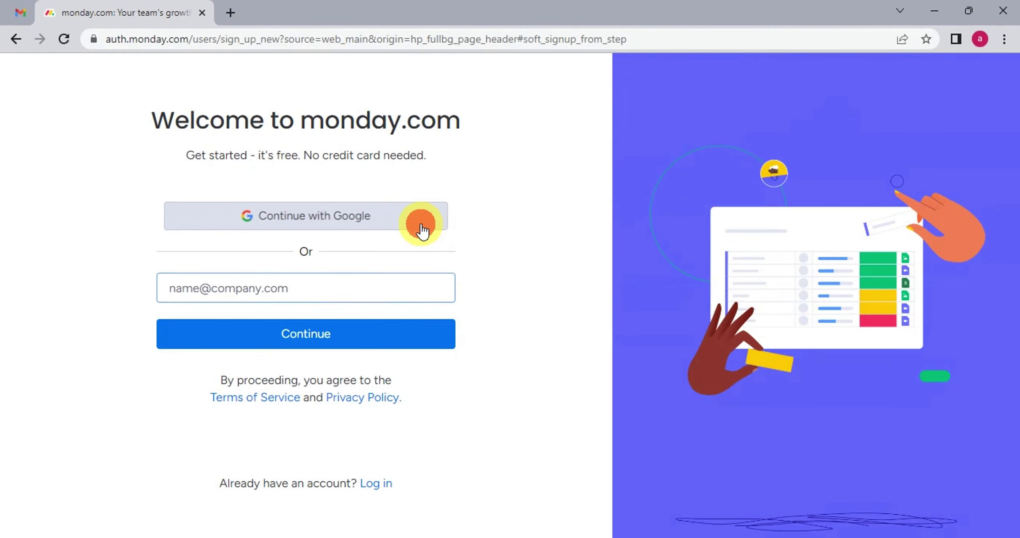
left_click(206, 235)
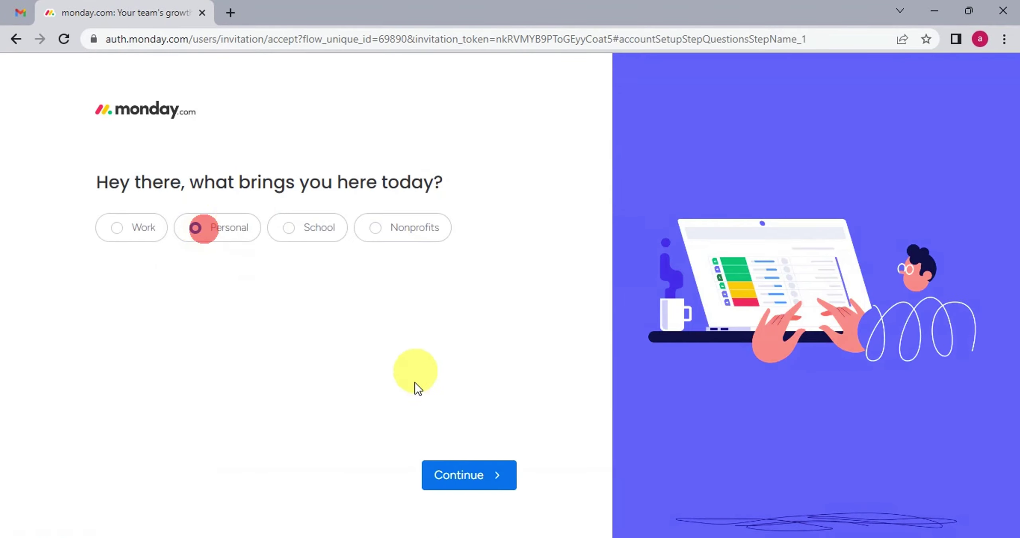
left_click(466, 475)
- Choose Education as the first area to manage
left_click(151, 295)
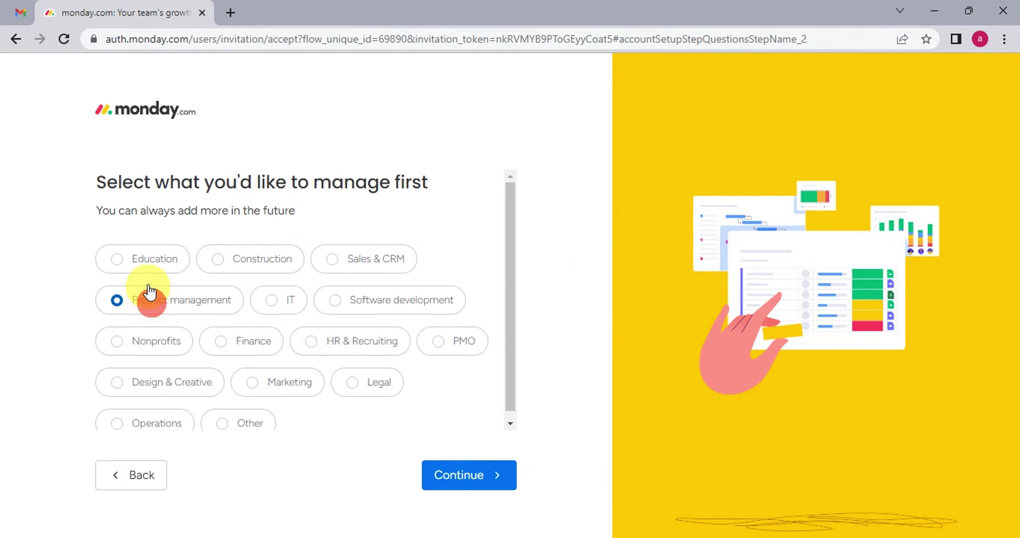
left_click(148, 257)
left_click(198, 300)
left_click(181, 263)
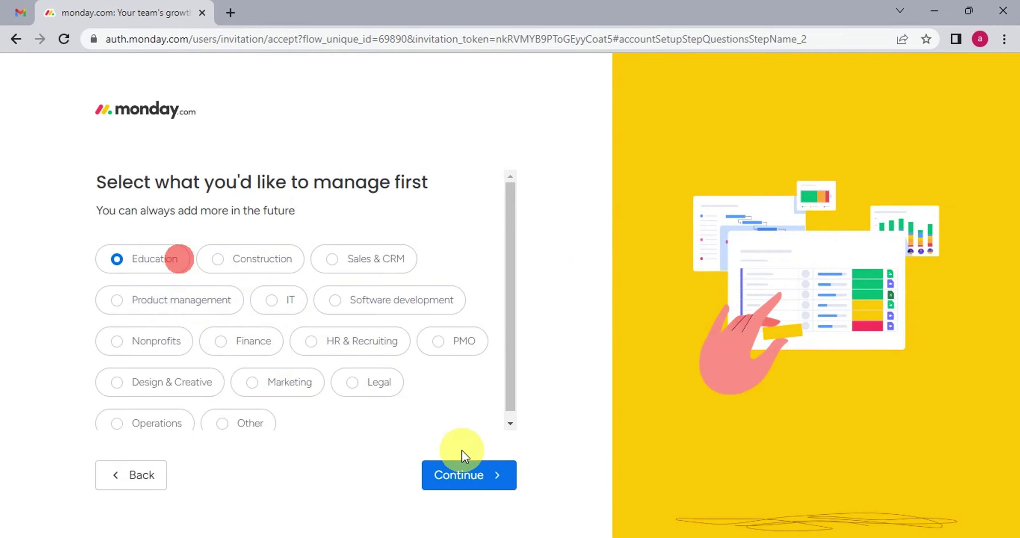
left_click(467, 475)
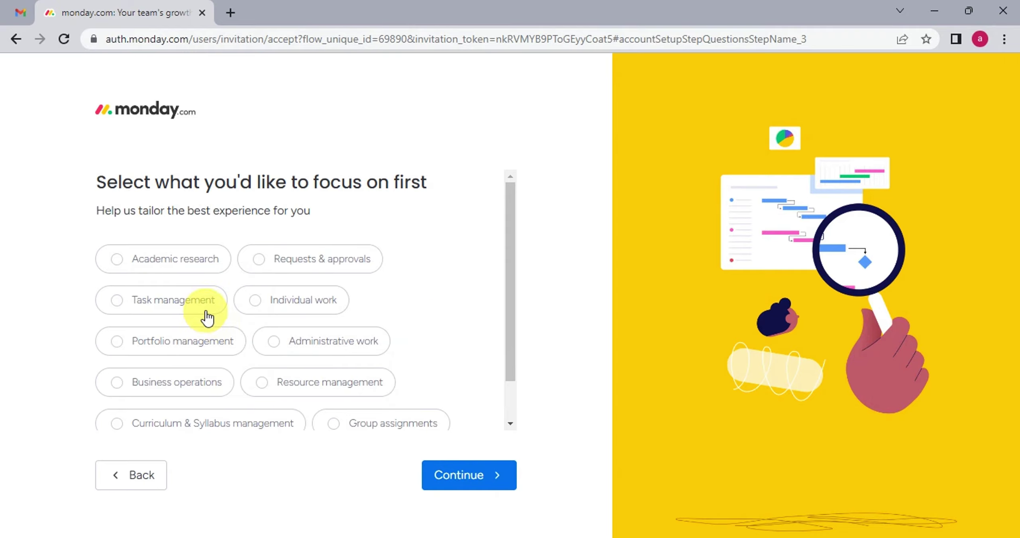
- Choose Task management as the focus and YouTube ad as the referral source, then submit
left_click(205, 302)
left_click(458, 475)
scroll(448, 372, "down", 2)
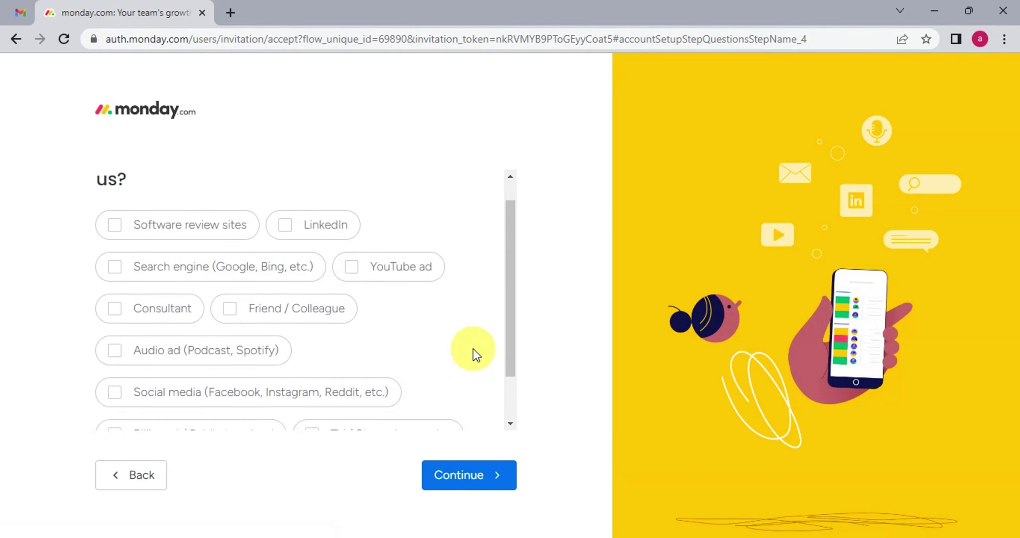
left_click(381, 223)
left_click(447, 482)
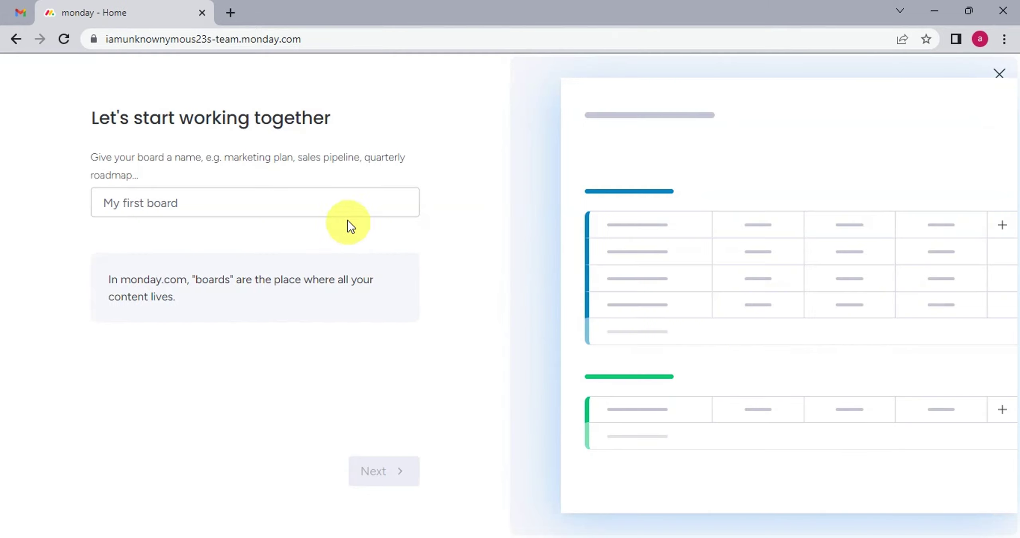
- Name the board MY FIRST BOARD with Owner, Due Date and Status columns and Tasks items
left_click(344, 209)
type("MY FIRST BOARD")
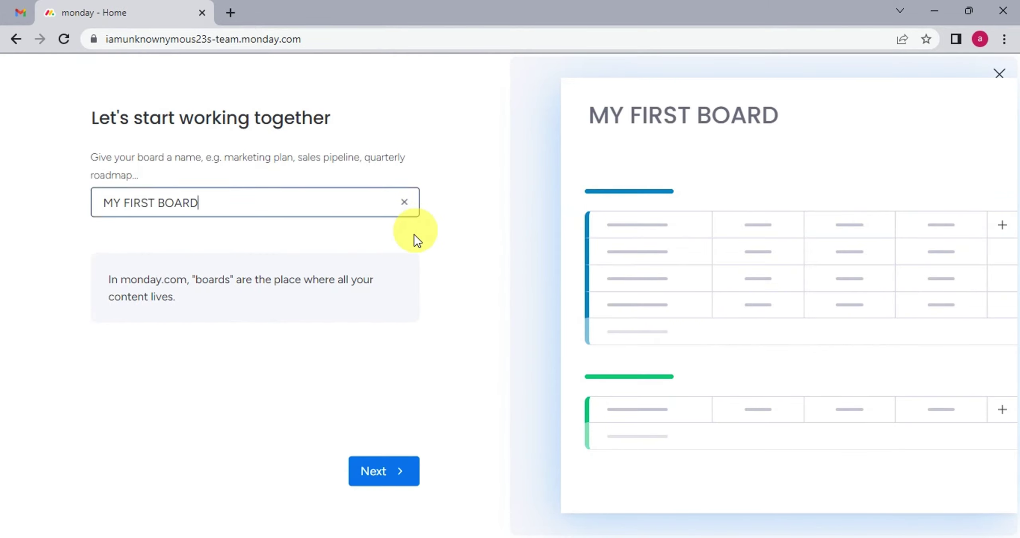
left_click(386, 474)
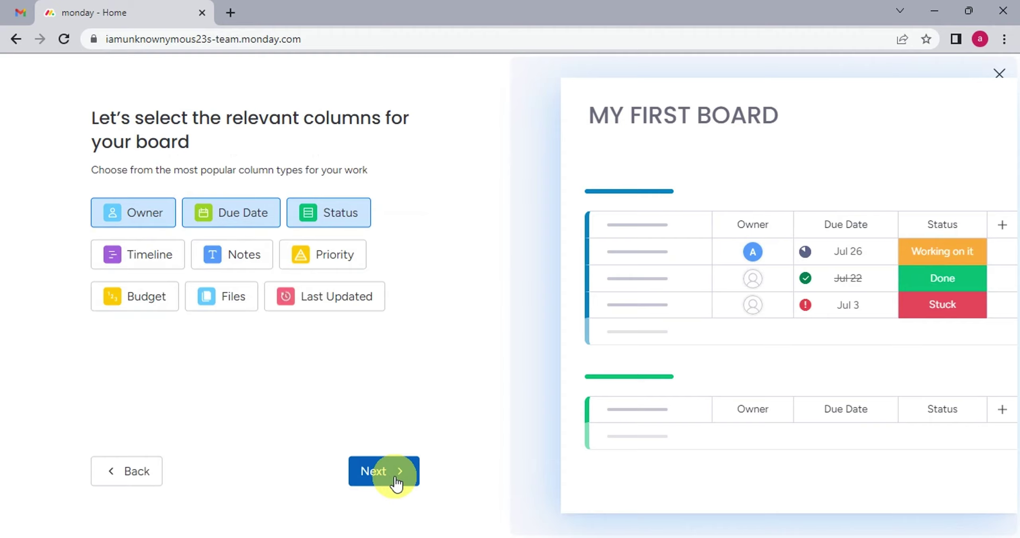
left_click(396, 481)
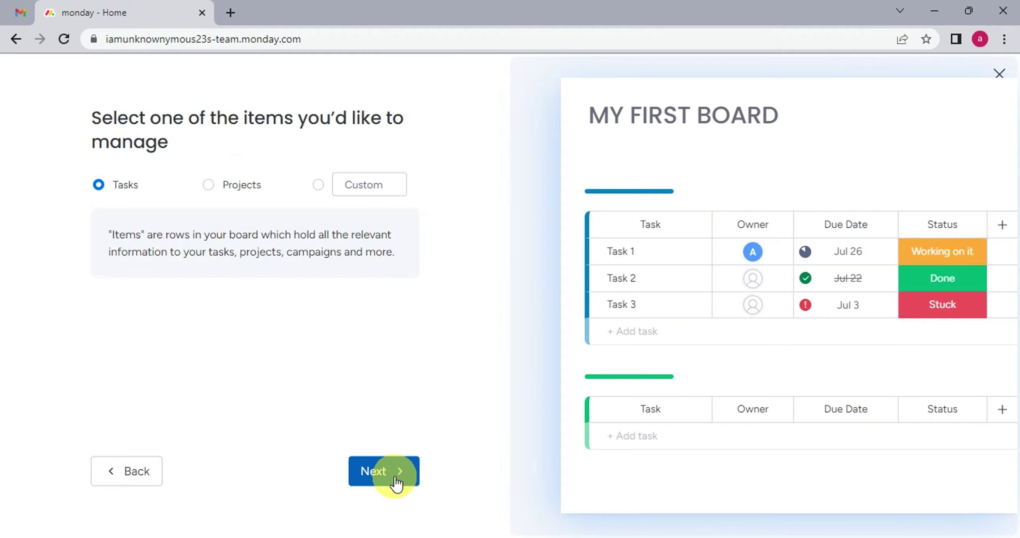
left_click(396, 481)
left_click(396, 481)
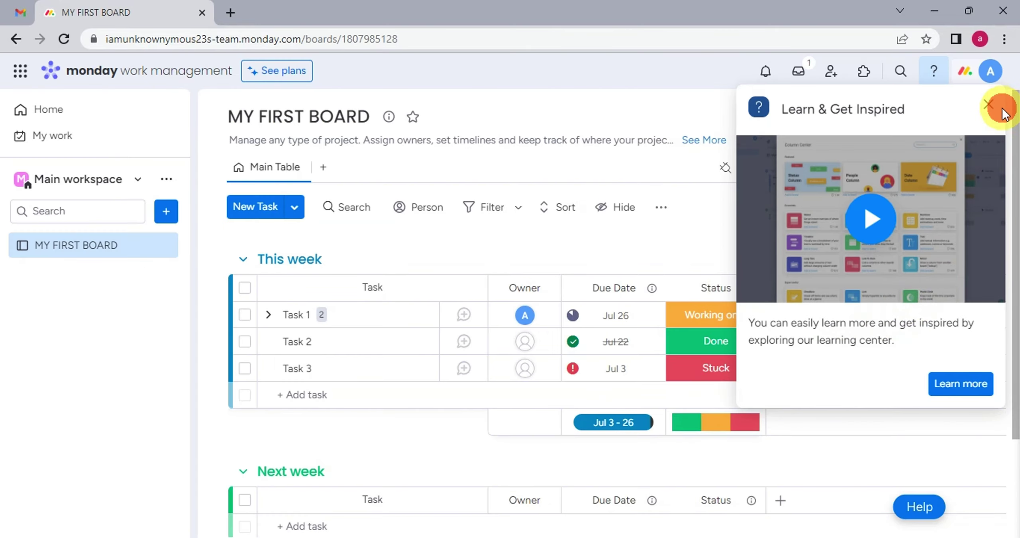
- Close the Learn & Get Inspired panel covering the new board
left_click(987, 106)
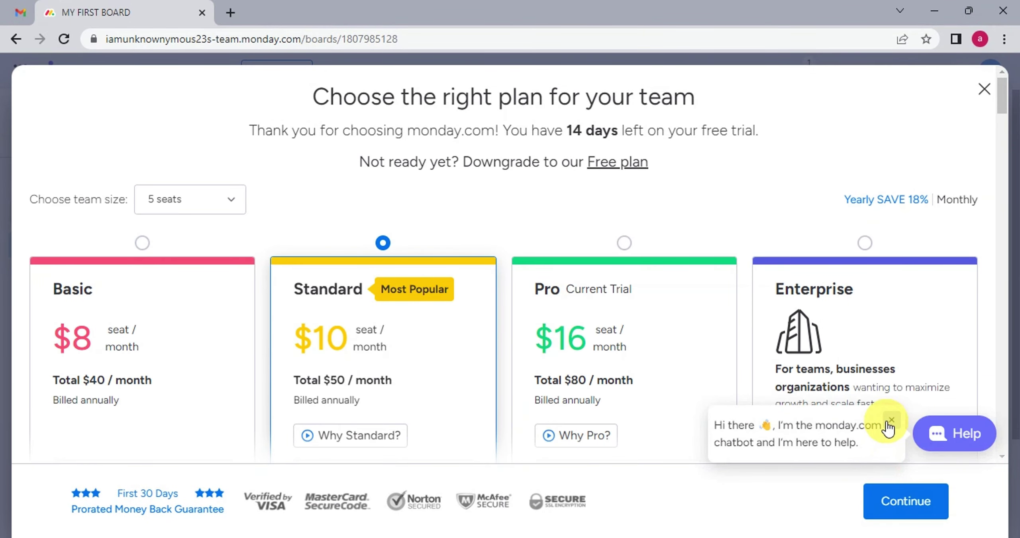
- Dismiss the chatbot greeting and continue with the Standard plan
left_click(891, 419)
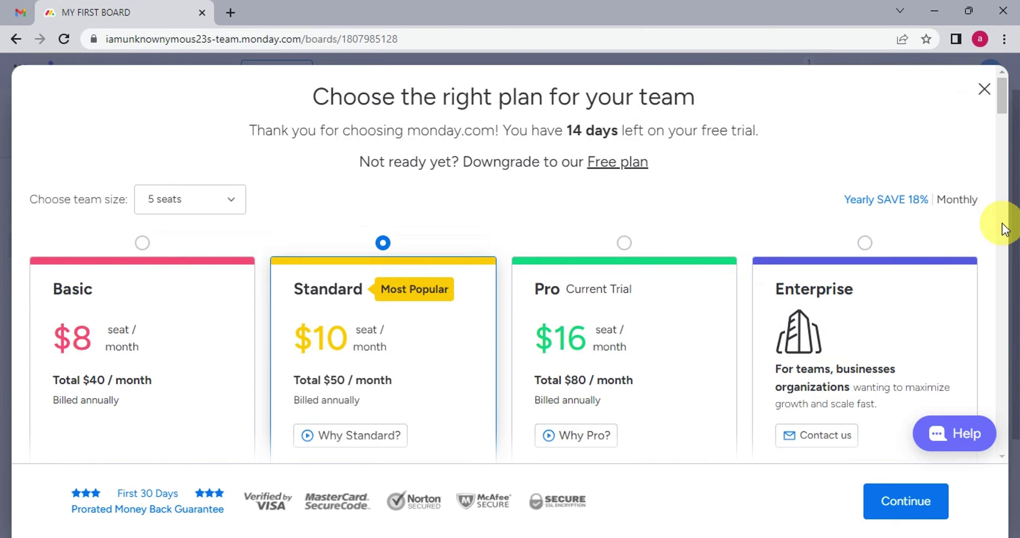
scroll(1005, 230, "down", 2)
scroll(1005, 231, "down", 2)
scroll(1006, 235, "down", 1)
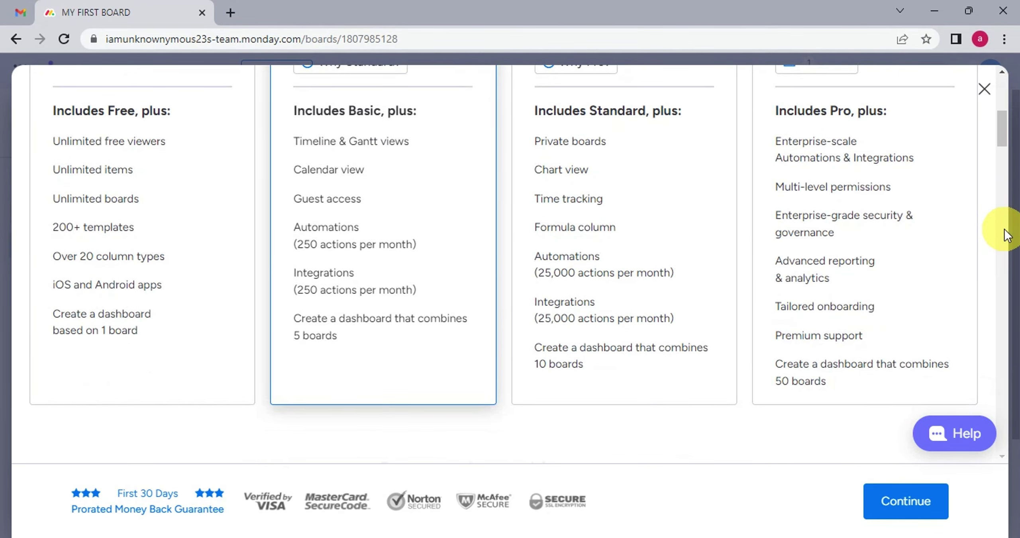
scroll(1006, 234, "up", 1)
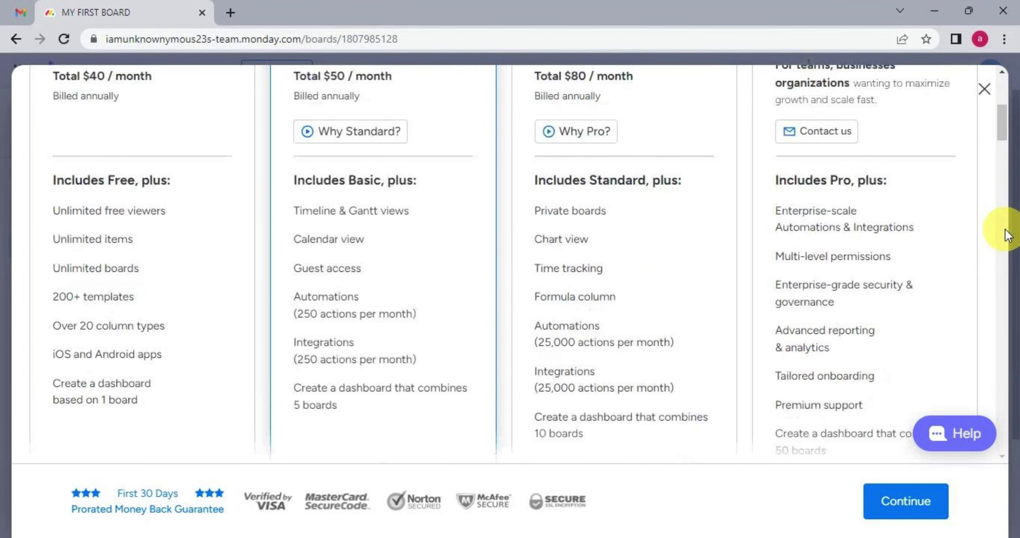
scroll(1007, 235, "up", 2)
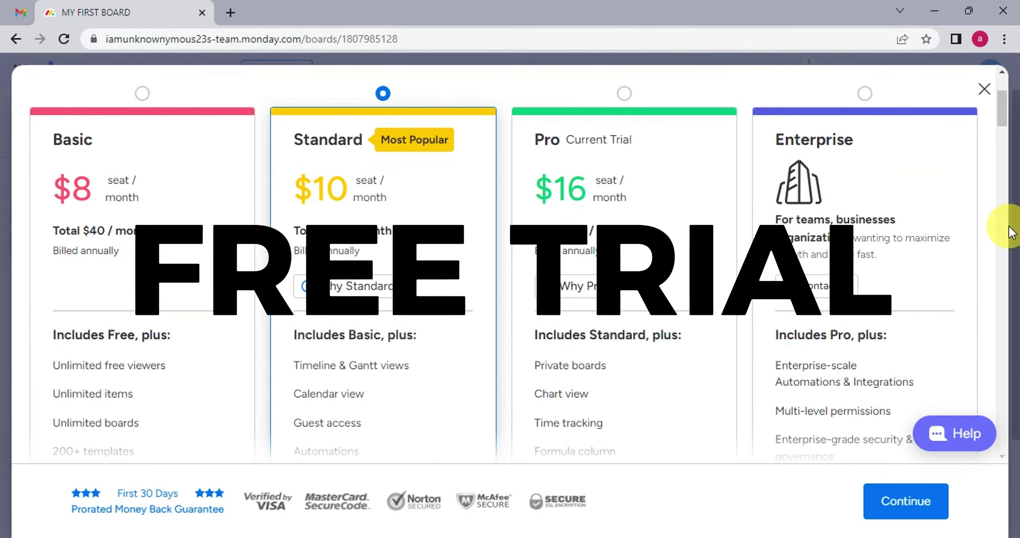
left_click(920, 495)
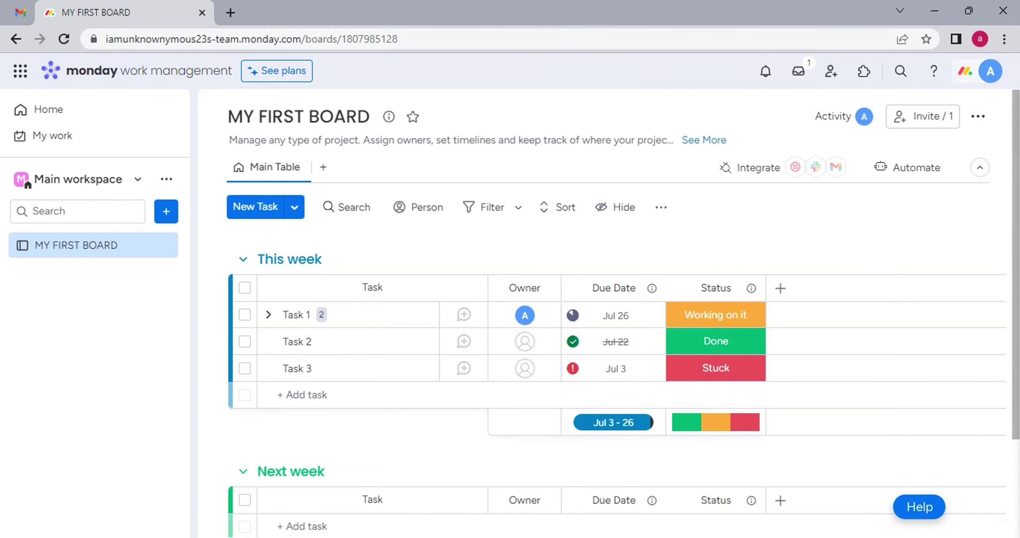
- Check the inbox, then collapse and re-expand the workspace sidebar
left_click(798, 71)
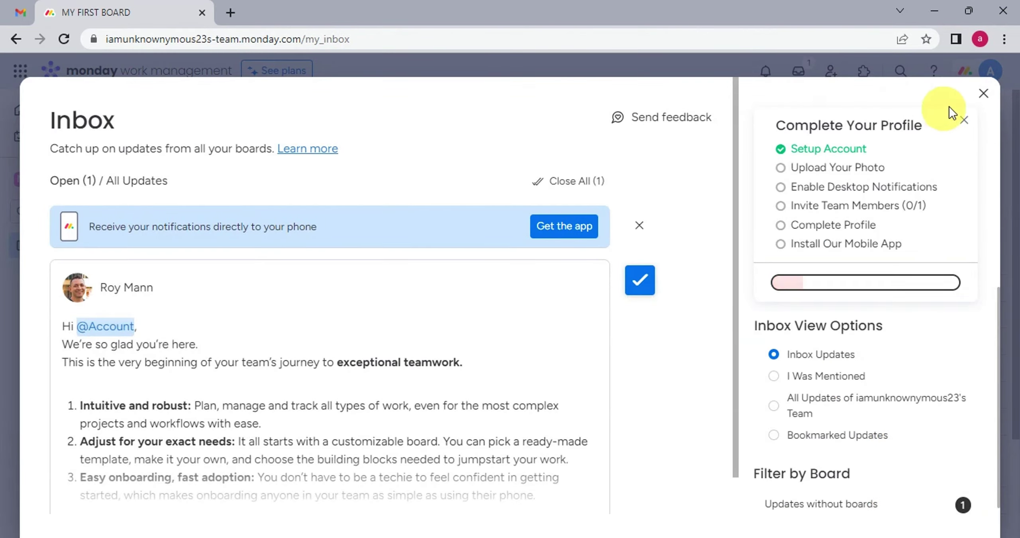
left_click(983, 94)
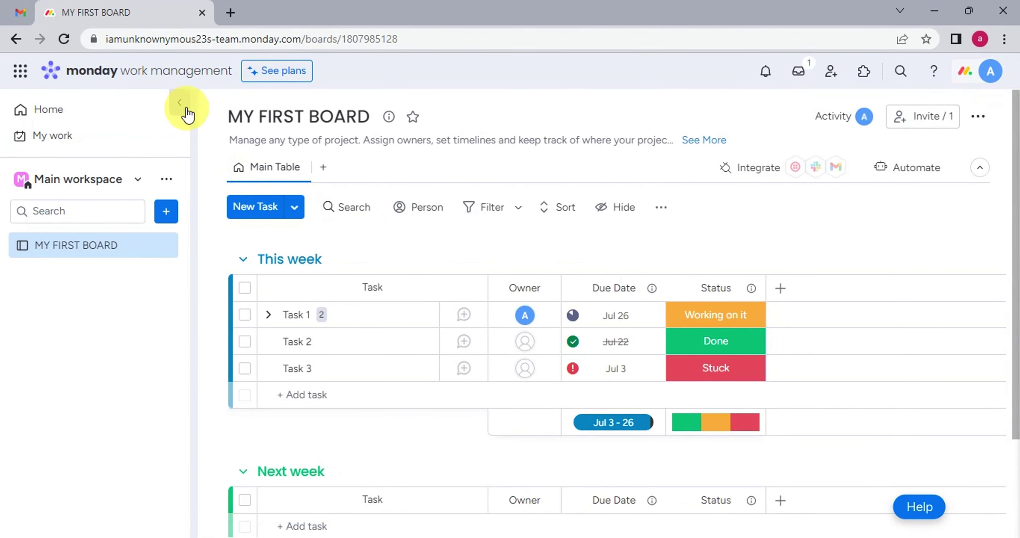
left_click(182, 106)
left_click(13, 103)
- Browse the workspace list, workspace options and add-to-workspace menus
left_click(135, 183)
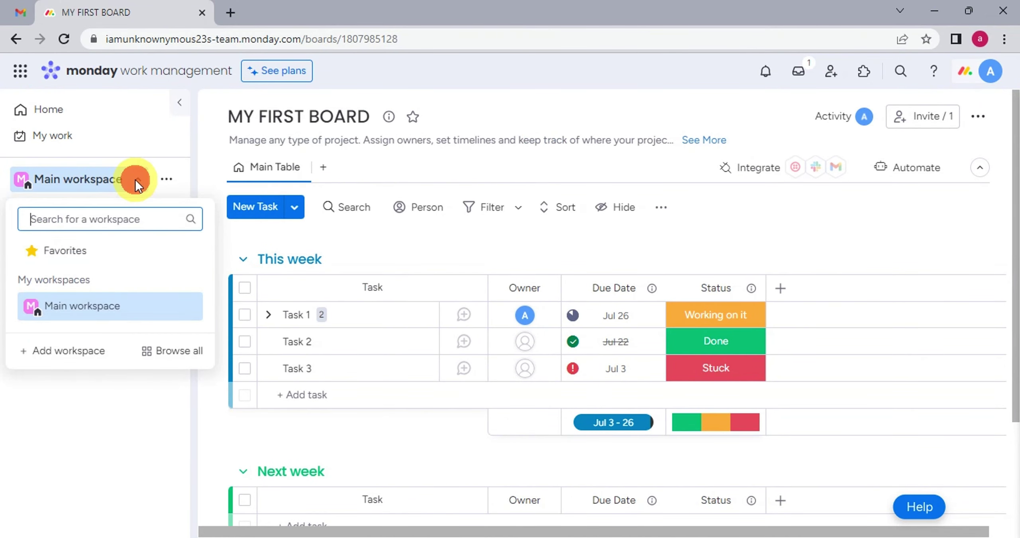
left_click(166, 180)
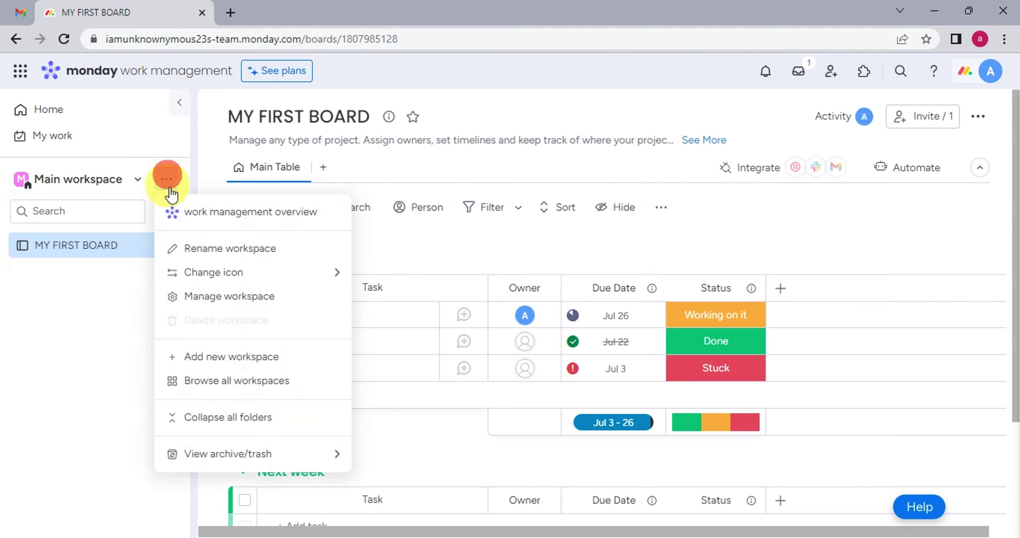
mouse_move(214, 273)
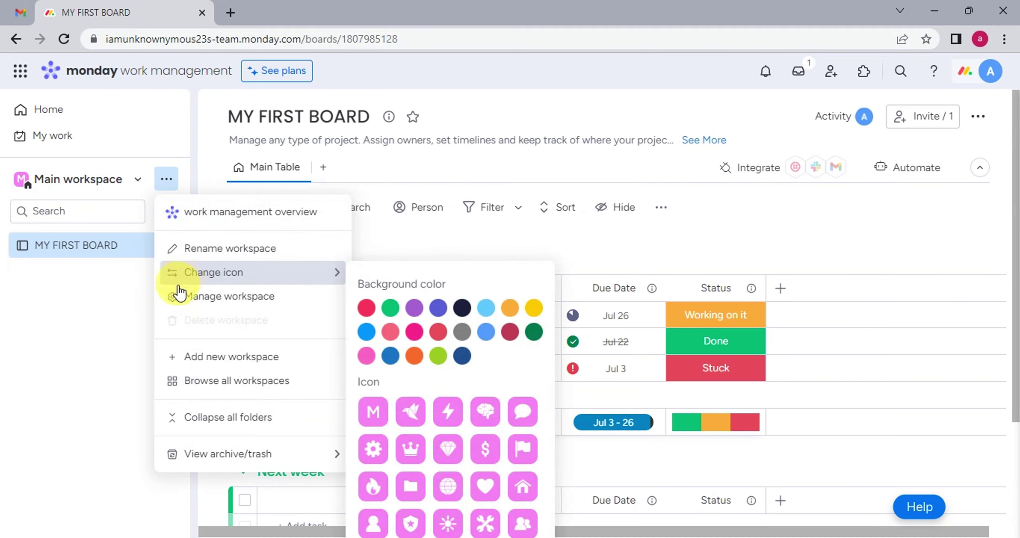
left_click(126, 371)
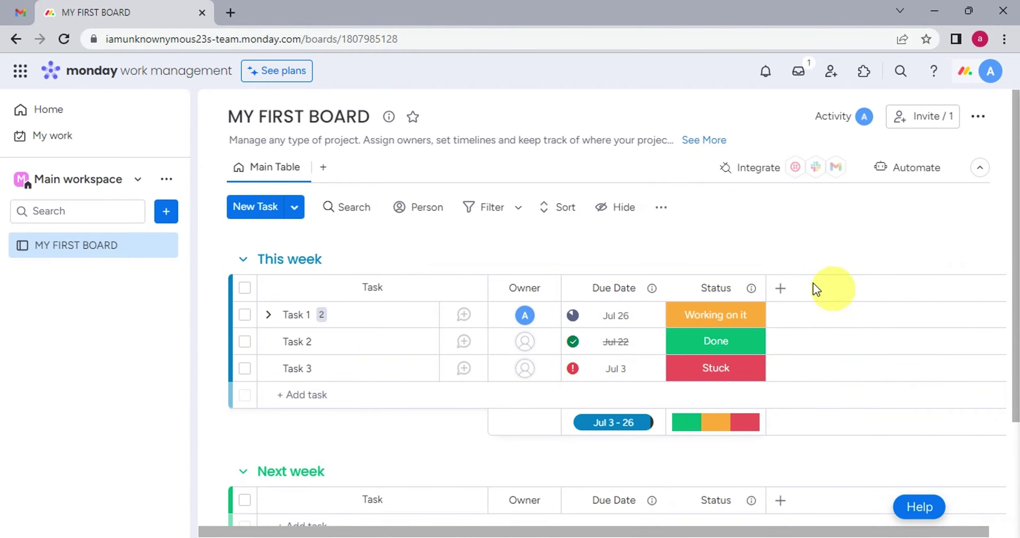
left_click(163, 183)
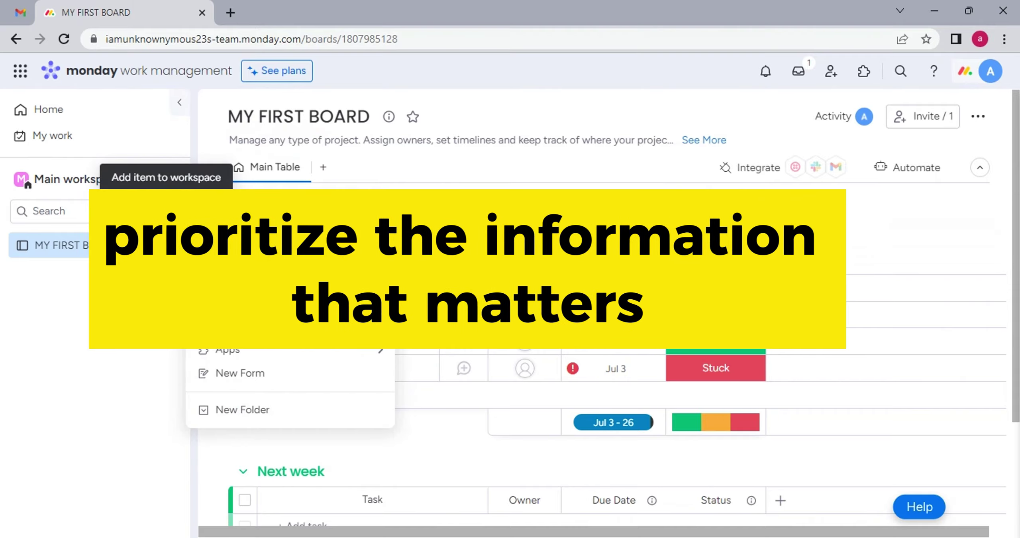
left_click(162, 183)
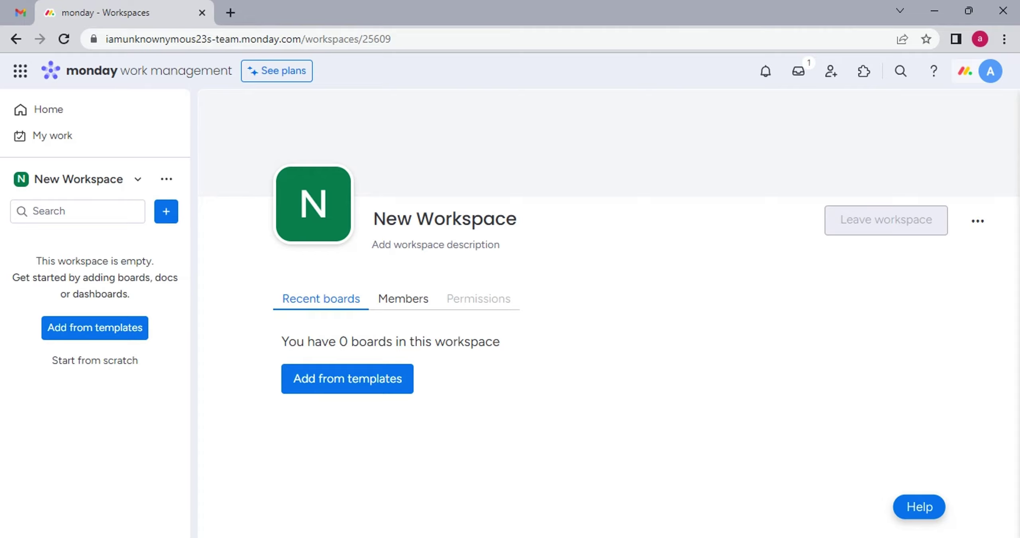
- Switch back to Main workspace and open MY FIRST BOARD from the sidebar
left_click(137, 180)
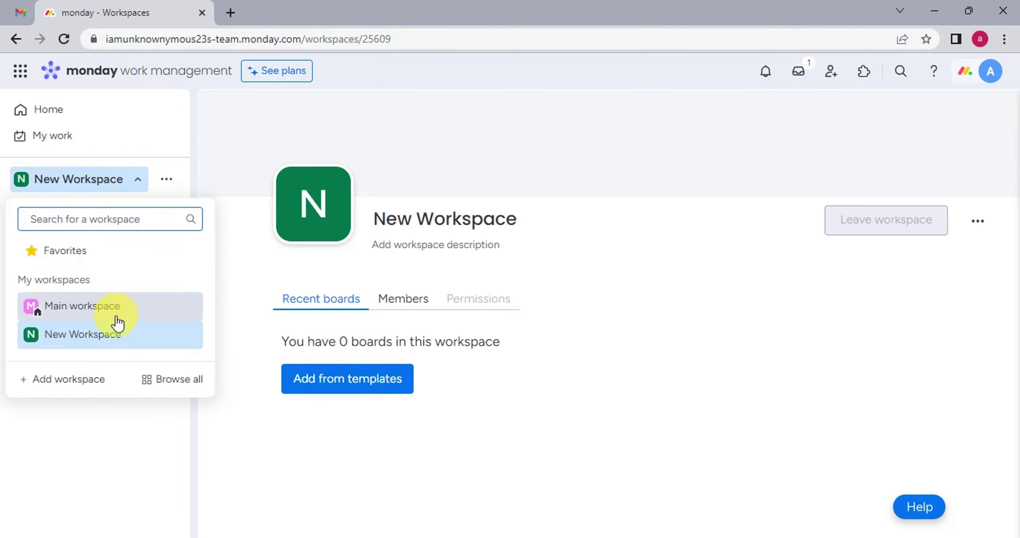
left_click(113, 308)
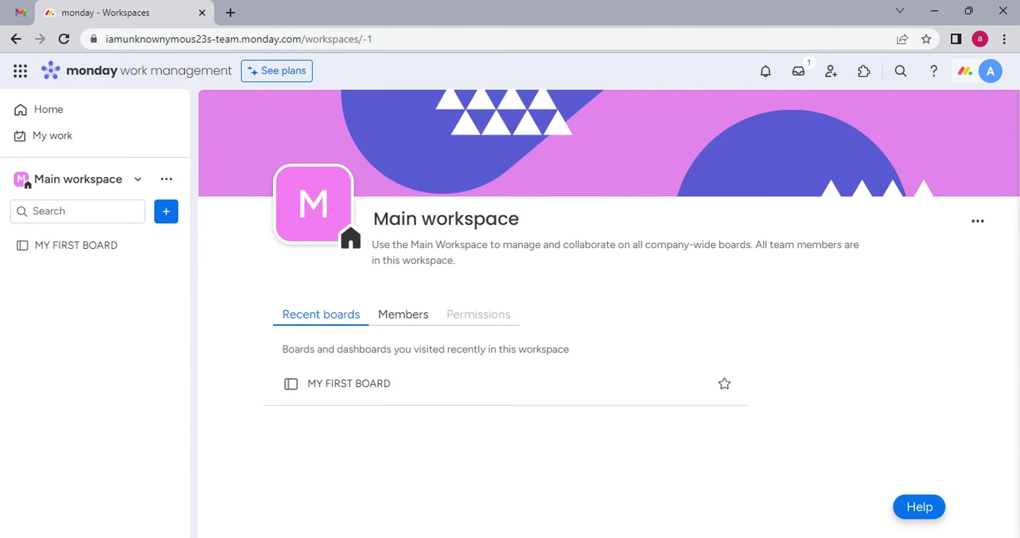
left_click(166, 212)
left_click(125, 368)
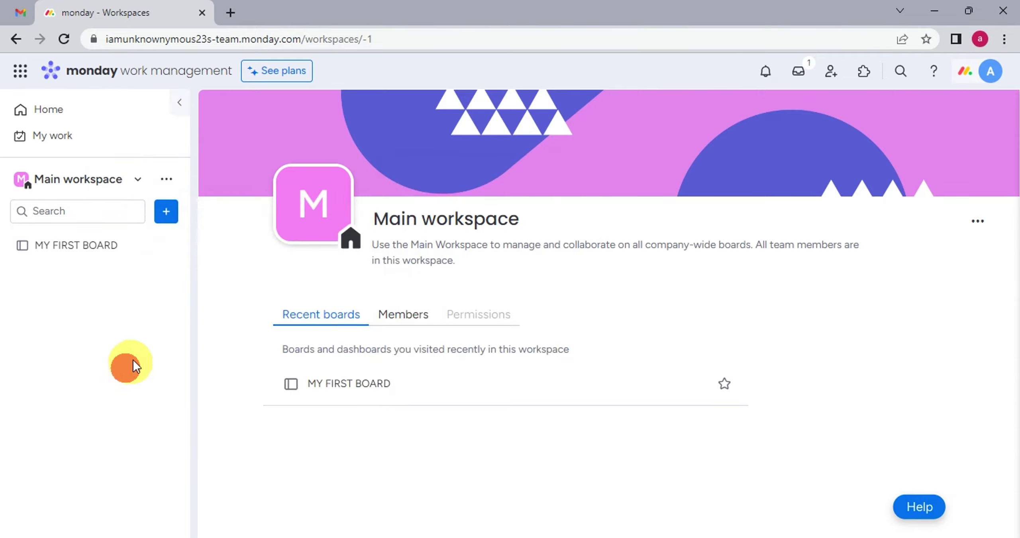
left_click(165, 180)
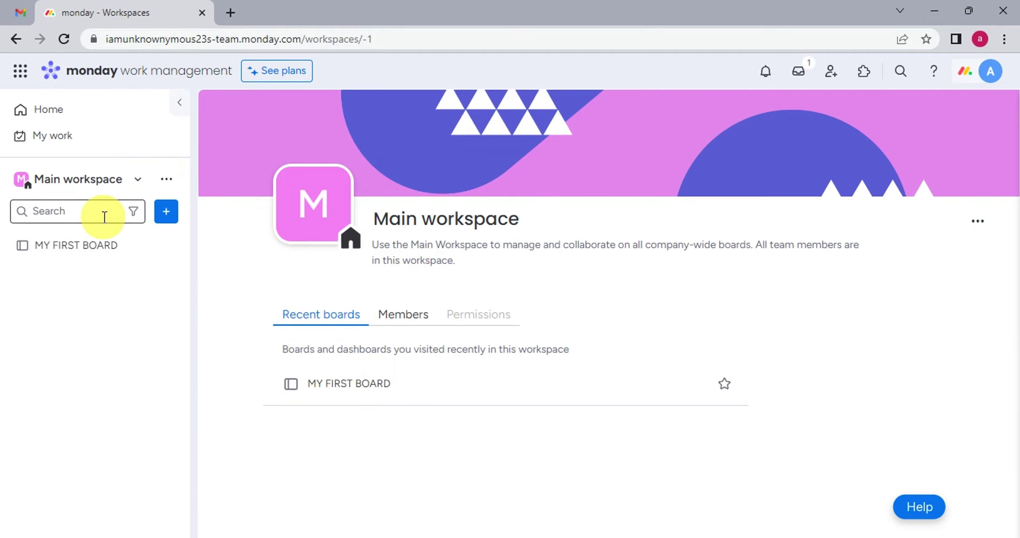
left_click(107, 244)
scroll(303, 239, "down", 2)
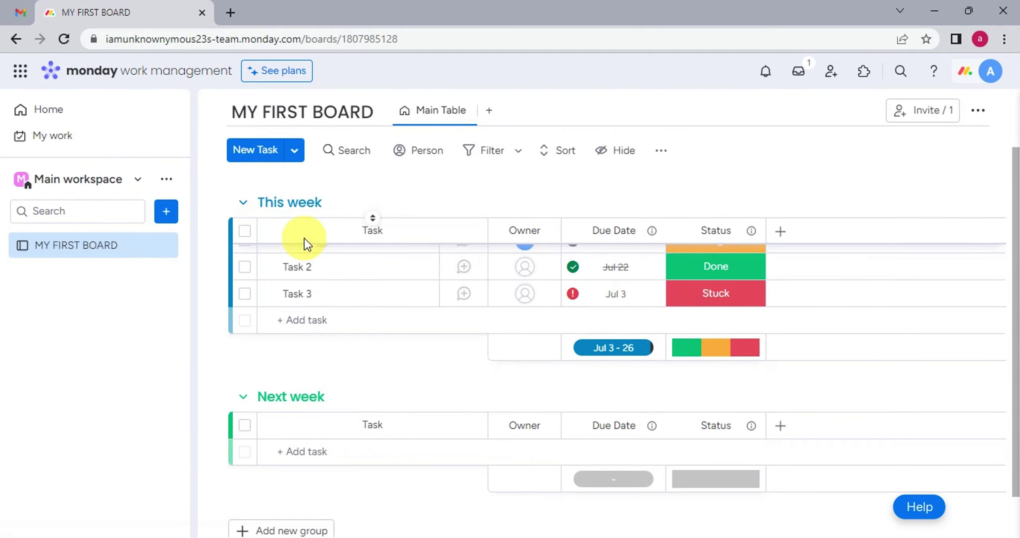
scroll(239, 334, "down", 1)
scroll(242, 434, "up", 3)
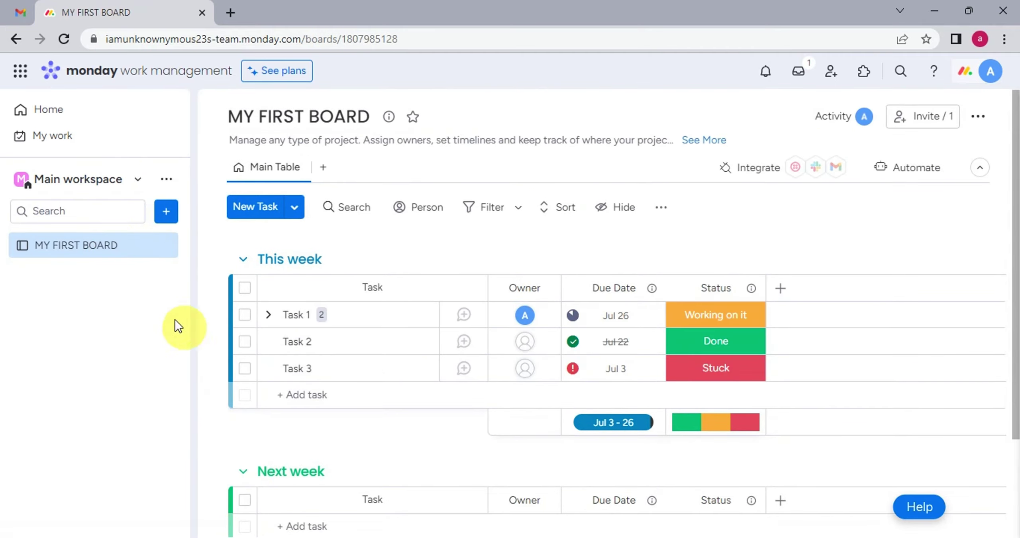
- Add a new folder to the Main workspace and clear its default name
left_click(166, 211)
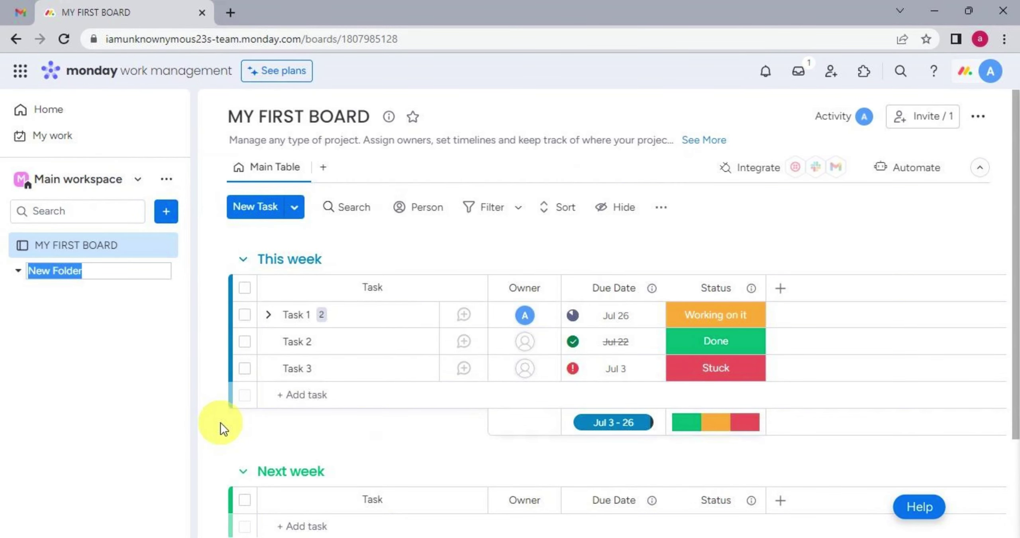
key("BackSpace")
type("O")
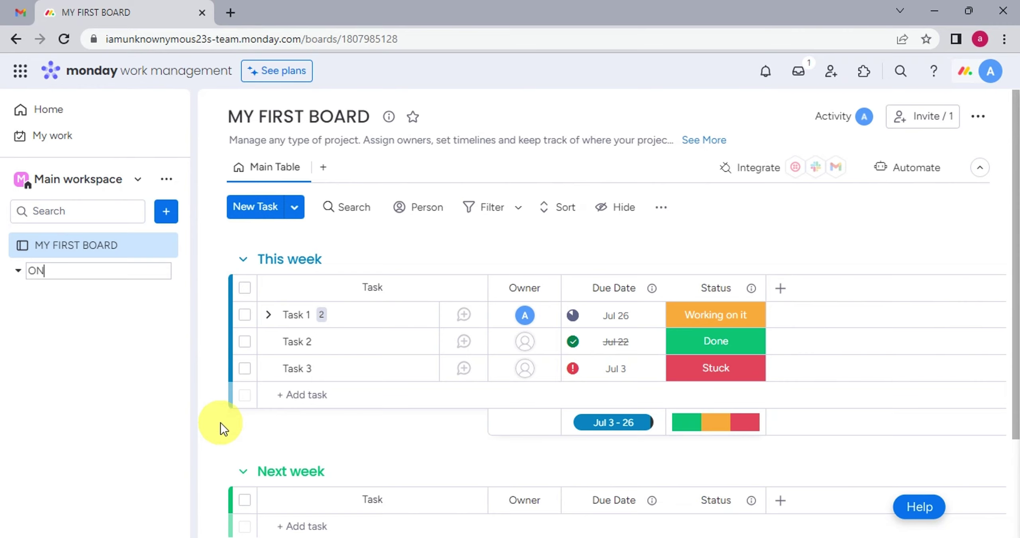
type("NGOI")
- Save the folder name ONGOING and check the board and workspace option menus
key("Return")
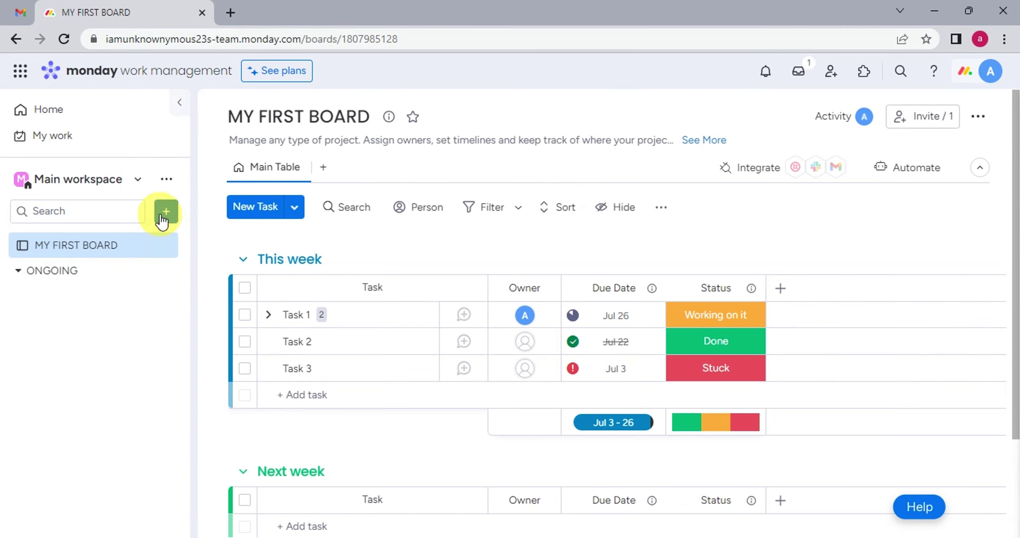
left_click(160, 248)
left_click(162, 245)
left_click(166, 179)
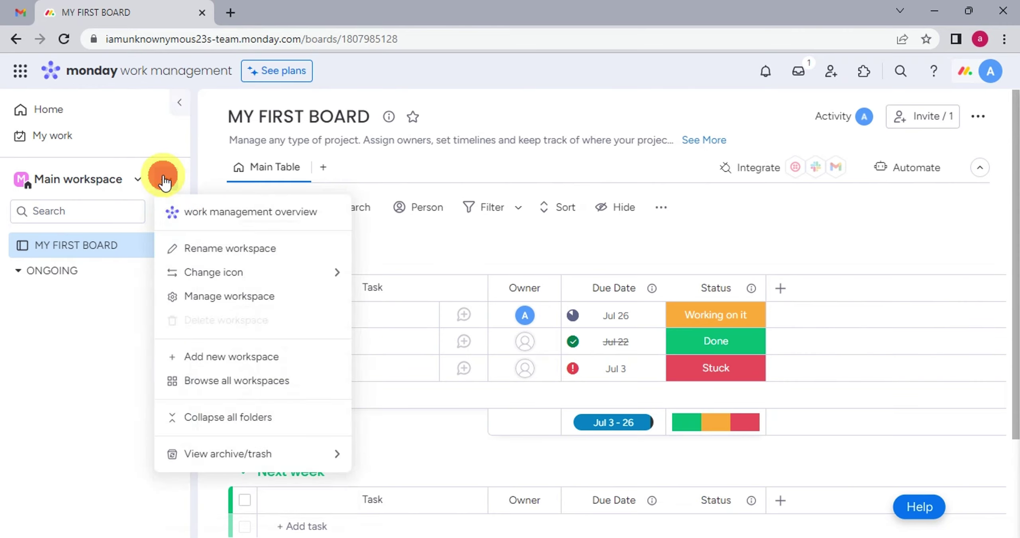
left_click(97, 376)
- Add a second folder named COMPLETED, then begin creating a new board
left_click(165, 210)
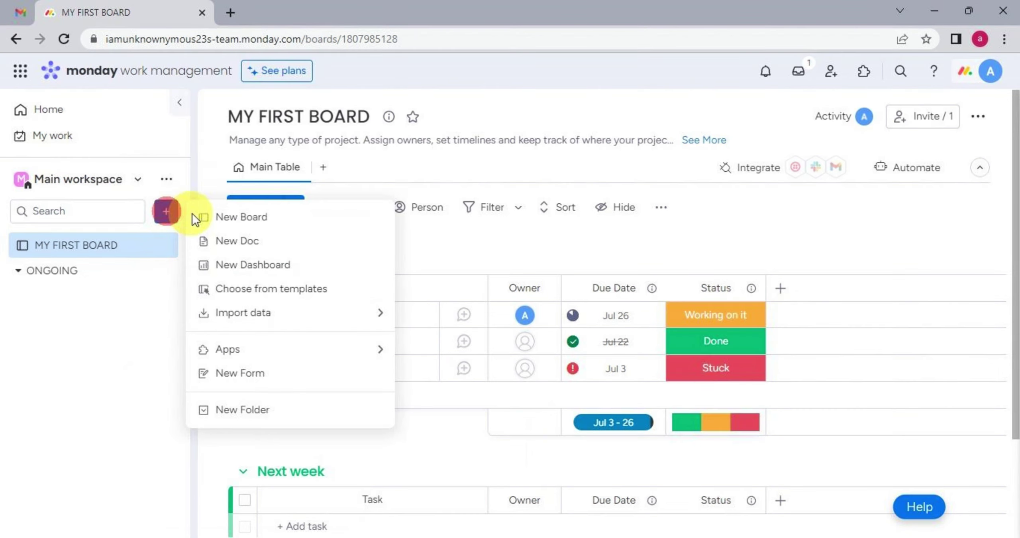
left_click(243, 409)
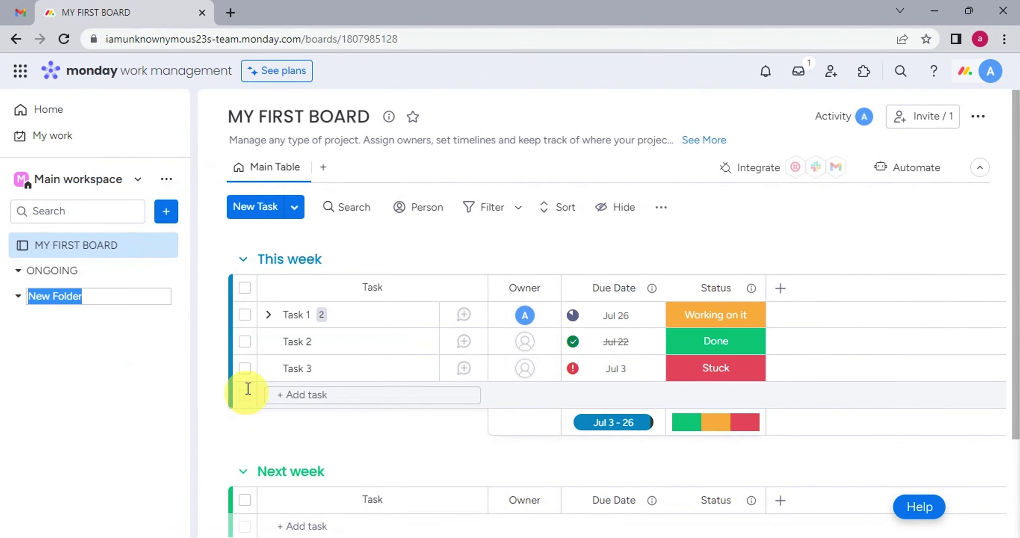
key("BackSpace")
type("COMPLETED")
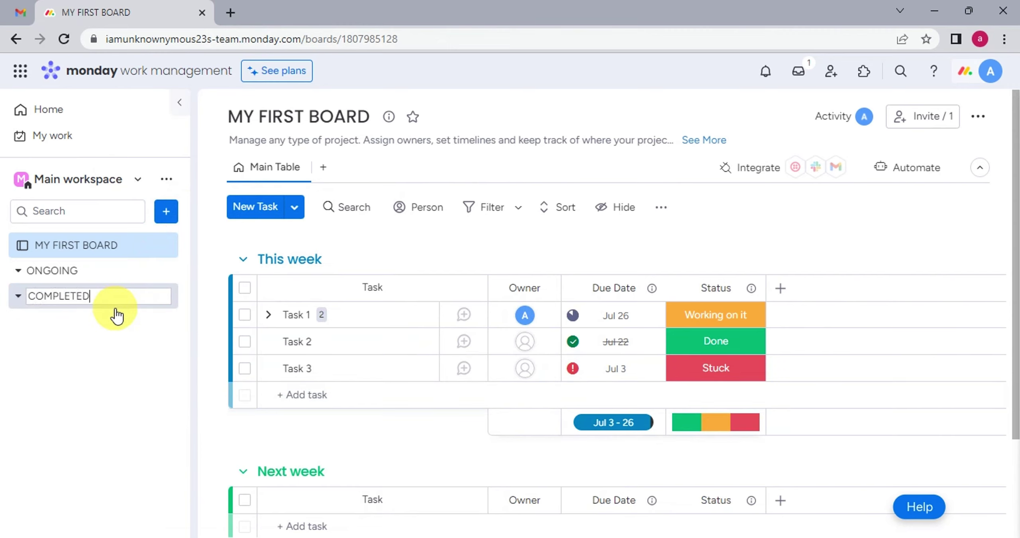
left_click(143, 345)
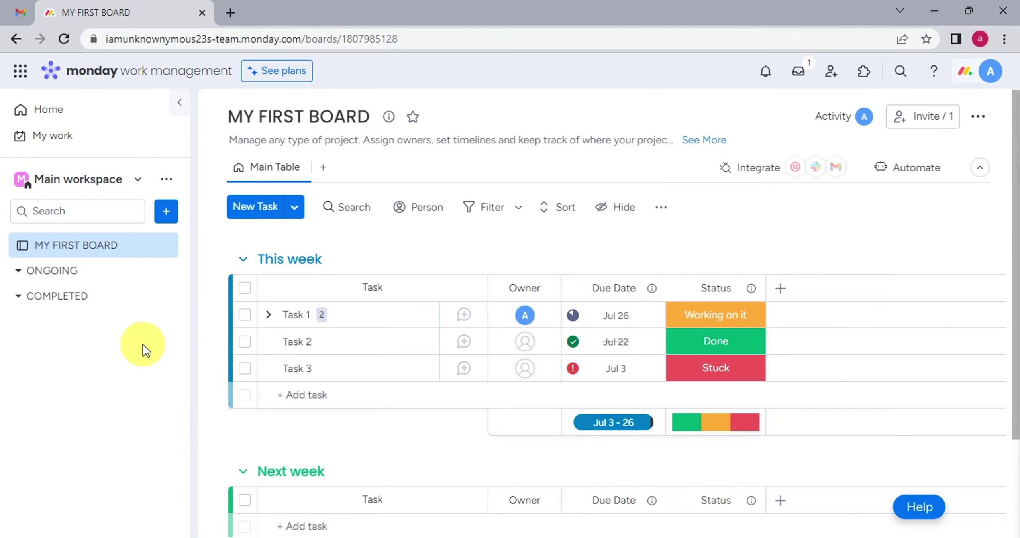
left_click(166, 211)
left_click(209, 220)
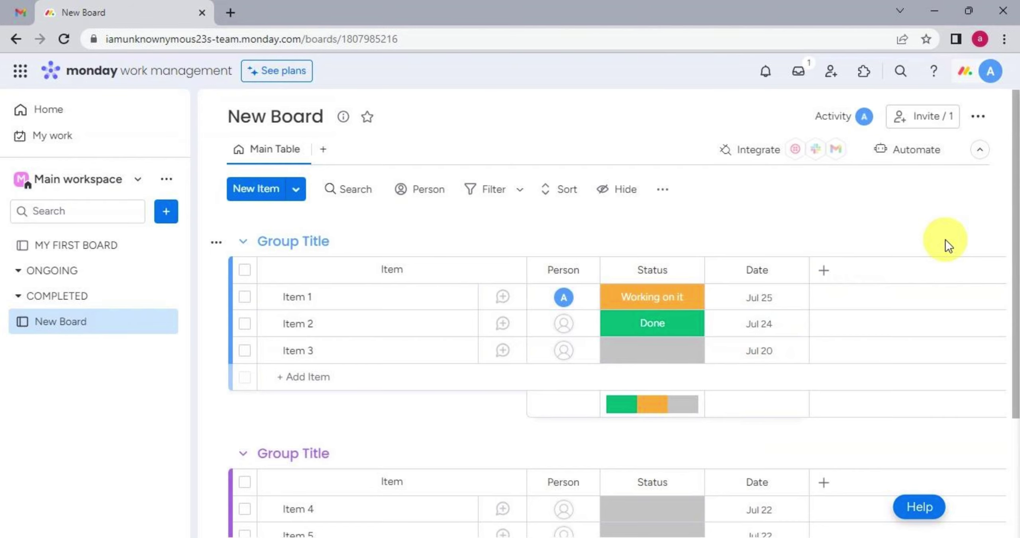
scroll(965, 221, "down", 1)
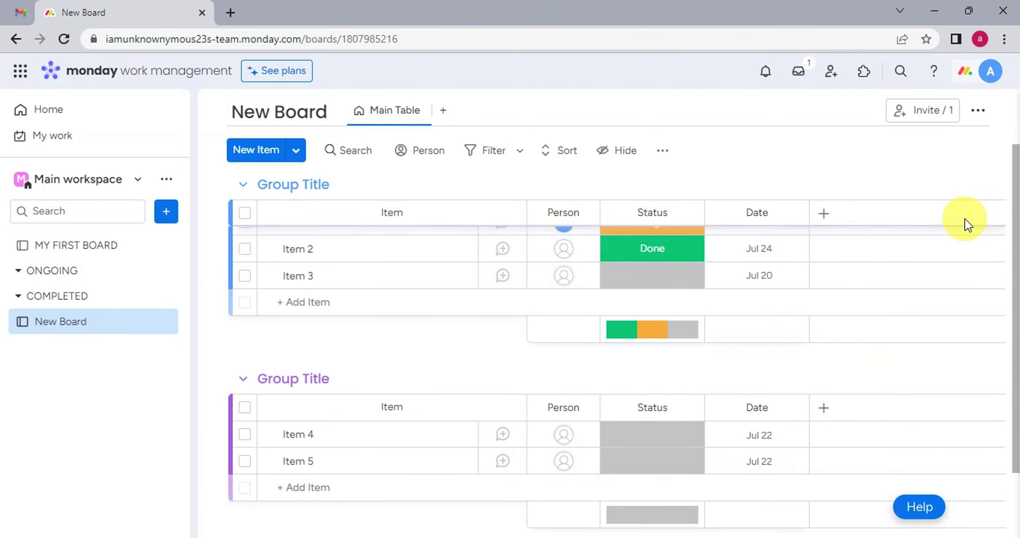
scroll(964, 221, "down", 1)
scroll(964, 269, "down", 1)
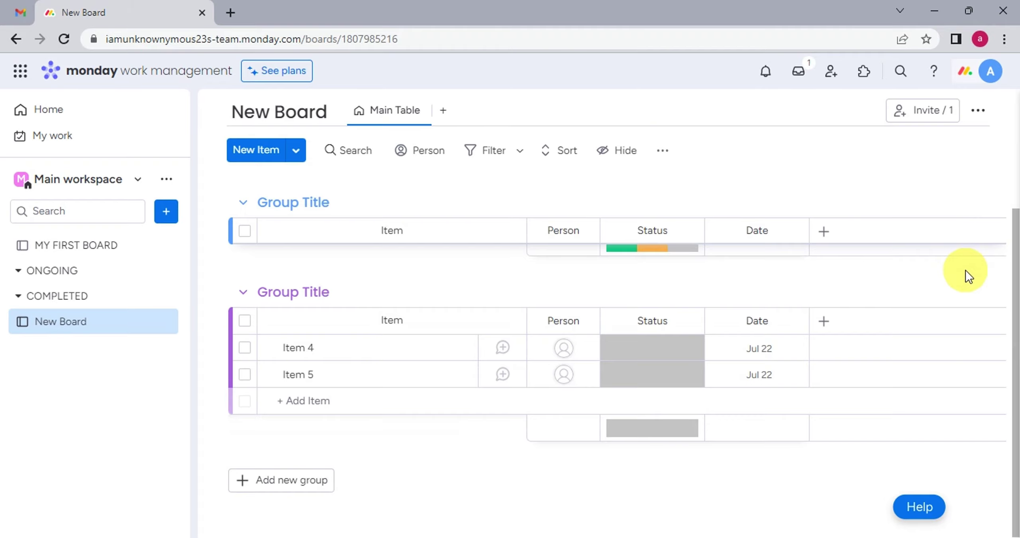
scroll(967, 270, "up", 1)
scroll(966, 269, "up", 1)
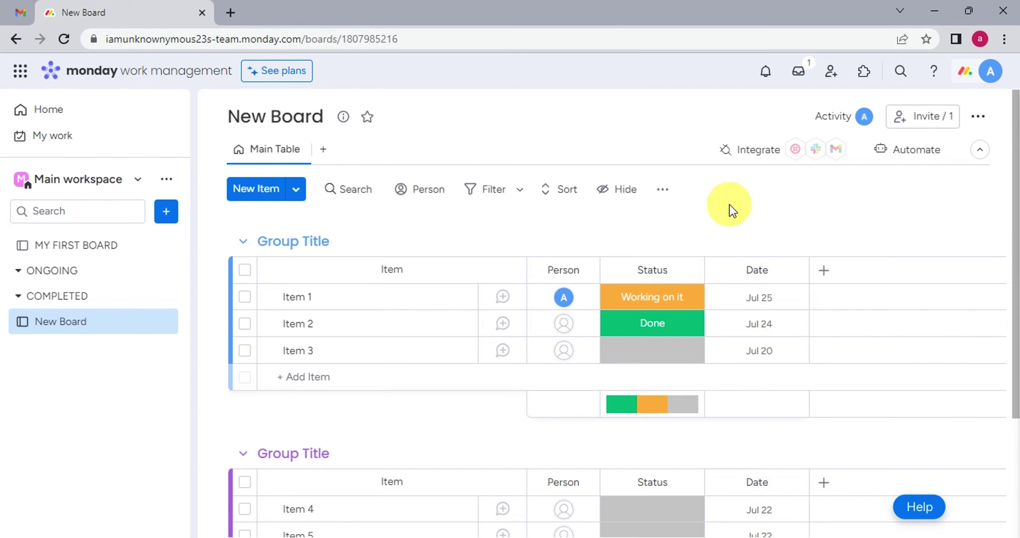
mouse_move(190, 383)
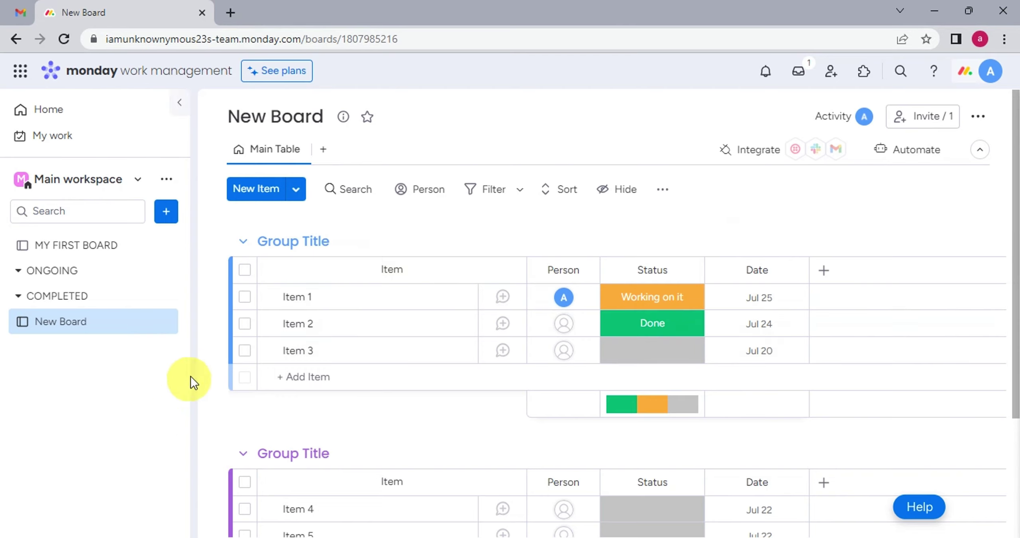
- Rename the first two groups to Group 1 and Group 2
left_click(319, 240)
key("BackSpace")
key("BackSpace")
key("BackSpace")
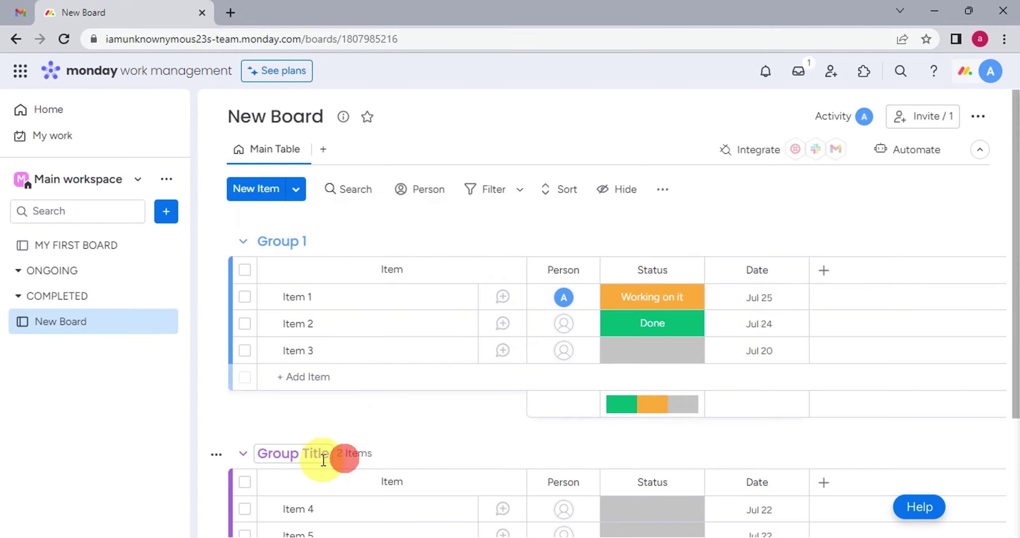
mouse_move(323, 459)
left_mouse_down()
mouse_move(310, 455)
mouse_move(324, 450)
left_mouse_up()
left_click(311, 457)
key("BackSpace")
type("2")
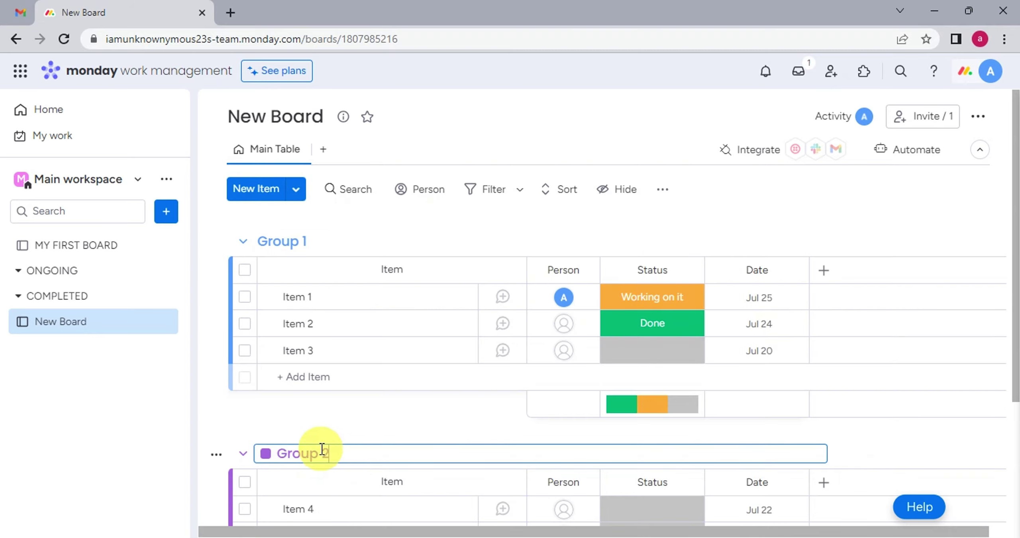
left_click(312, 408)
scroll(328, 404, "down", 3)
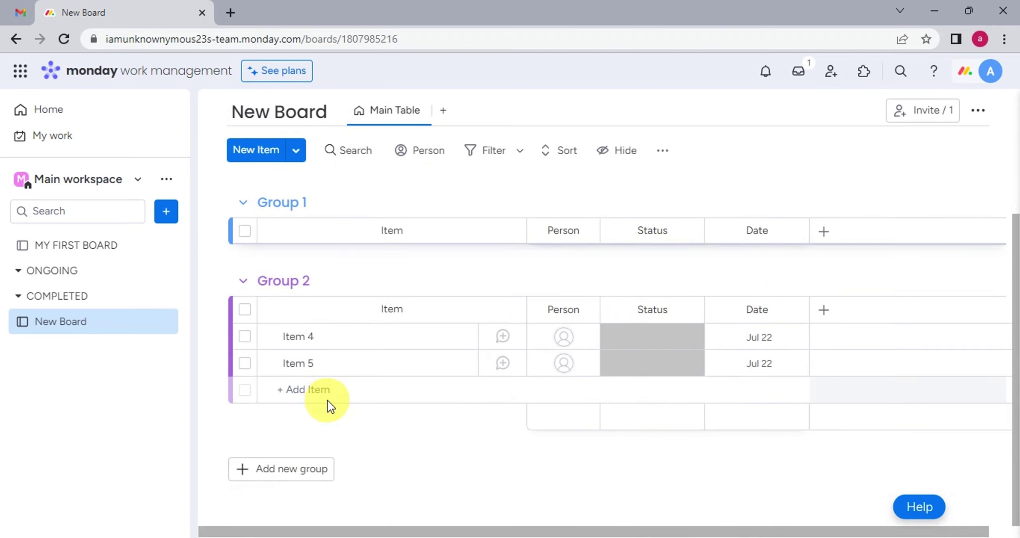
- Add a New Group and drag Group 2 higher on the board
left_click(295, 479)
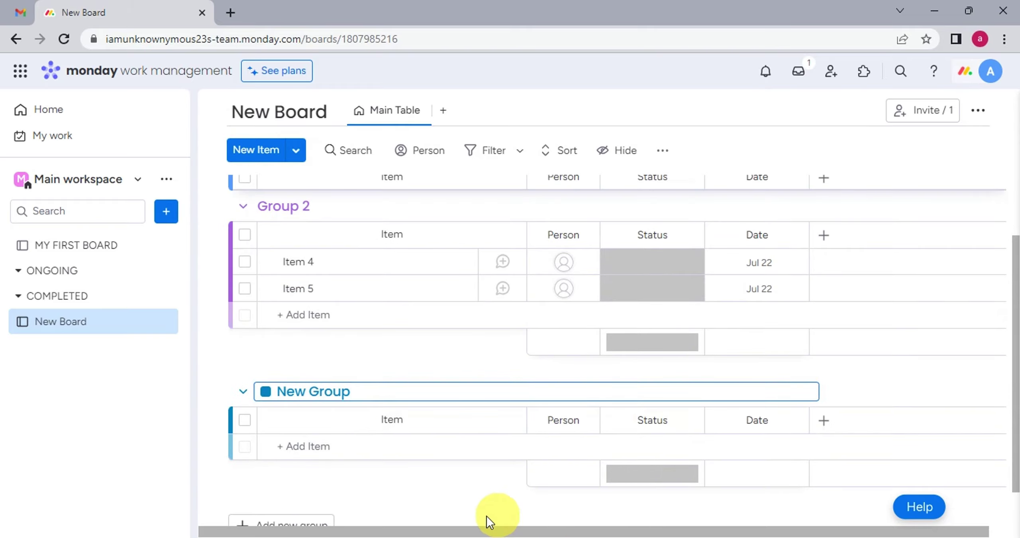
mouse_move(303, 390)
left_mouse_down()
mouse_move(341, 385)
mouse_move(297, 454)
left_mouse_up()
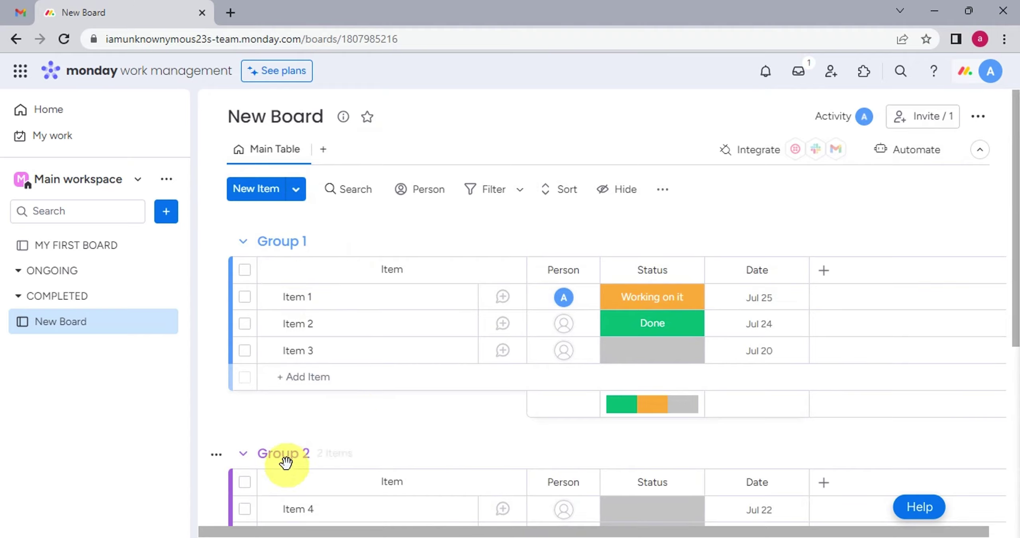
left_click(285, 463)
left_click(319, 432)
mouse_move(330, 455)
left_mouse_down()
mouse_move(400, 271)
mouse_move(304, 303)
left_mouse_up()
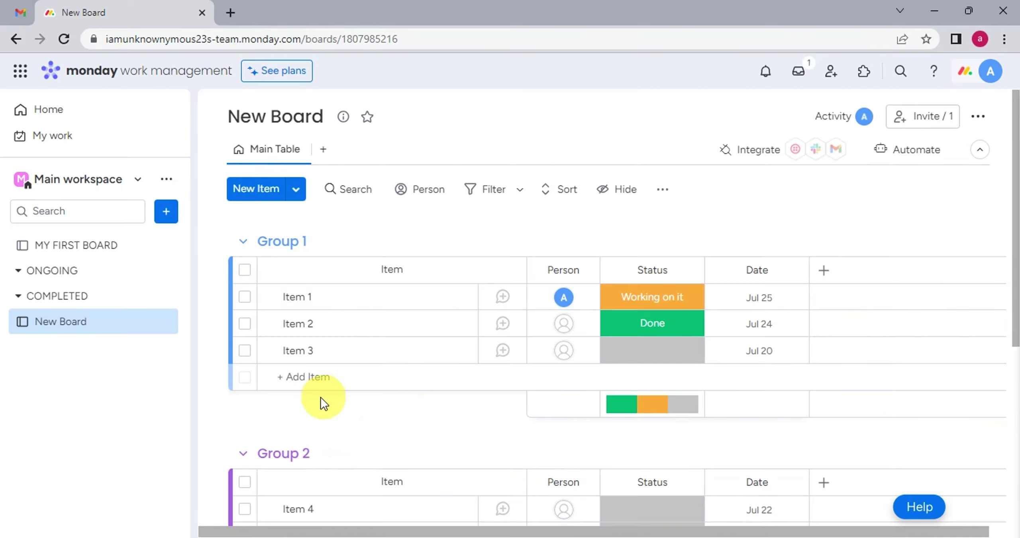
- Add TASK 1 and TASK 2 as new items in Group 1
left_click(284, 380)
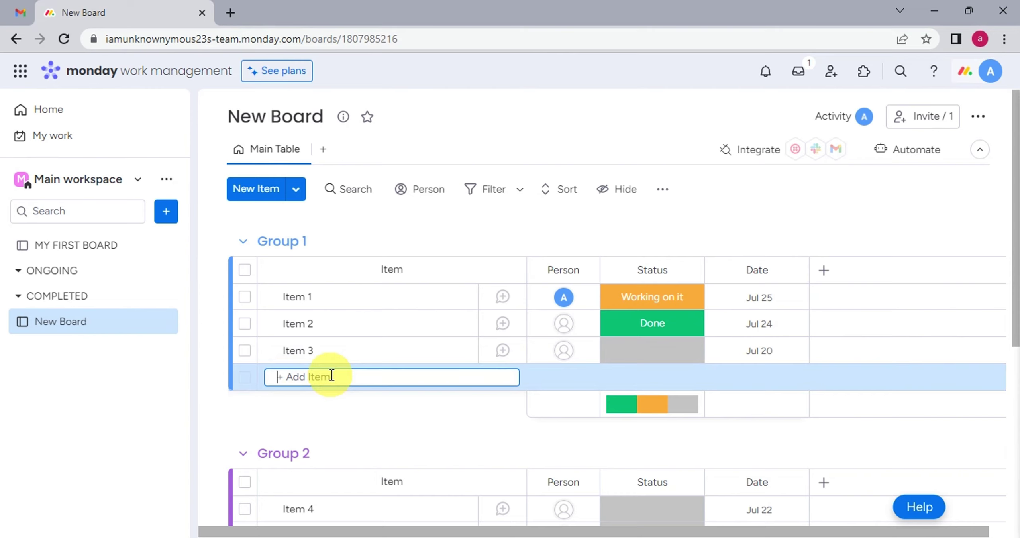
type("TASK 1")
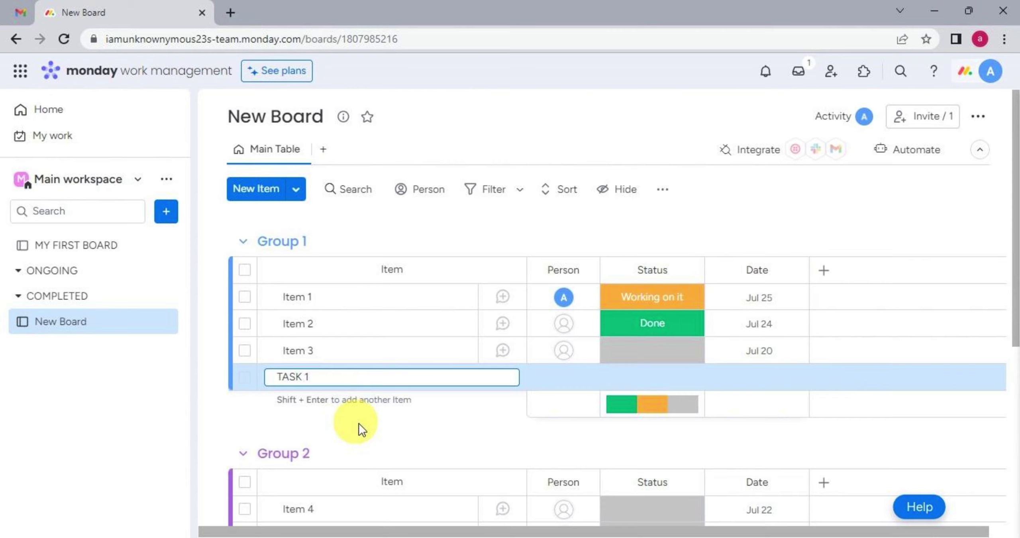
key("shift+Return")
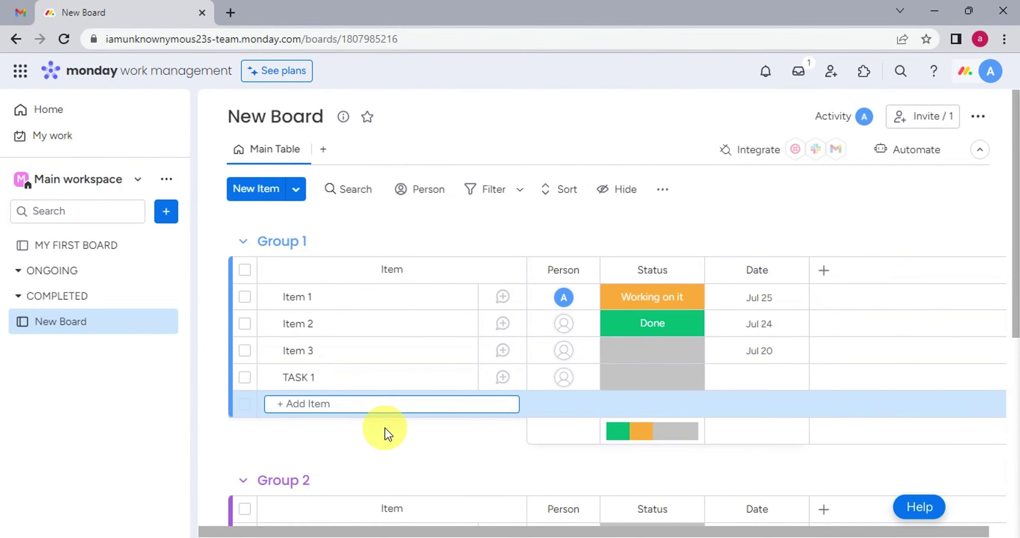
type("TASK 2")
key("shift+Return")
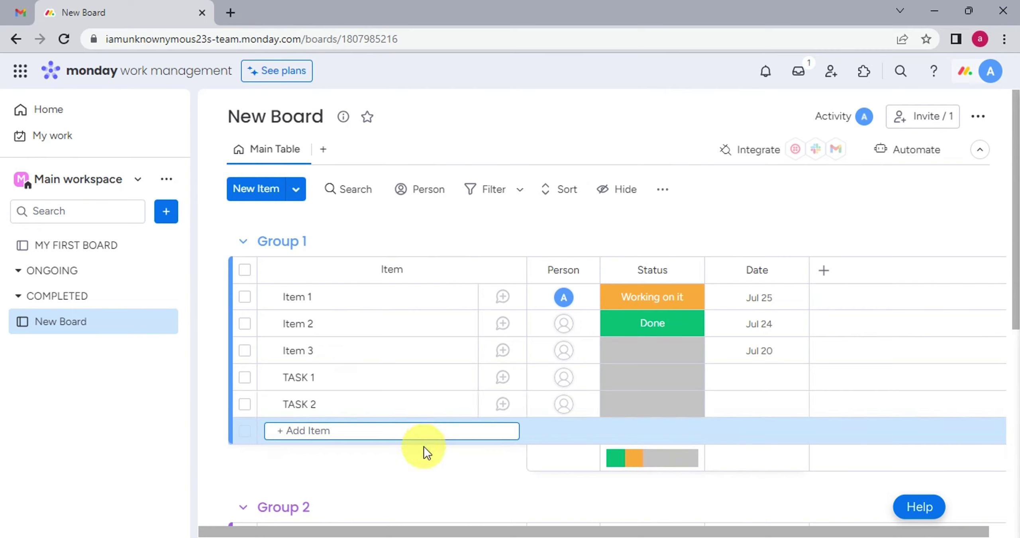
- Open the tasks' person cells, mark TASK 2 Stuck, and date TASK 1 Jul 2
mouse_move(563, 377)
left_click(542, 381)
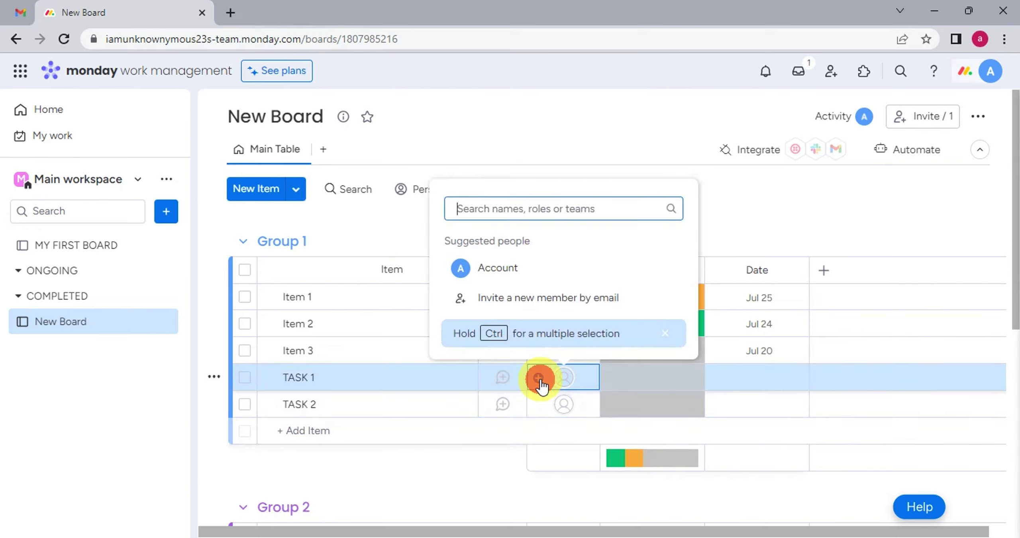
left_click(555, 406)
left_click(623, 399)
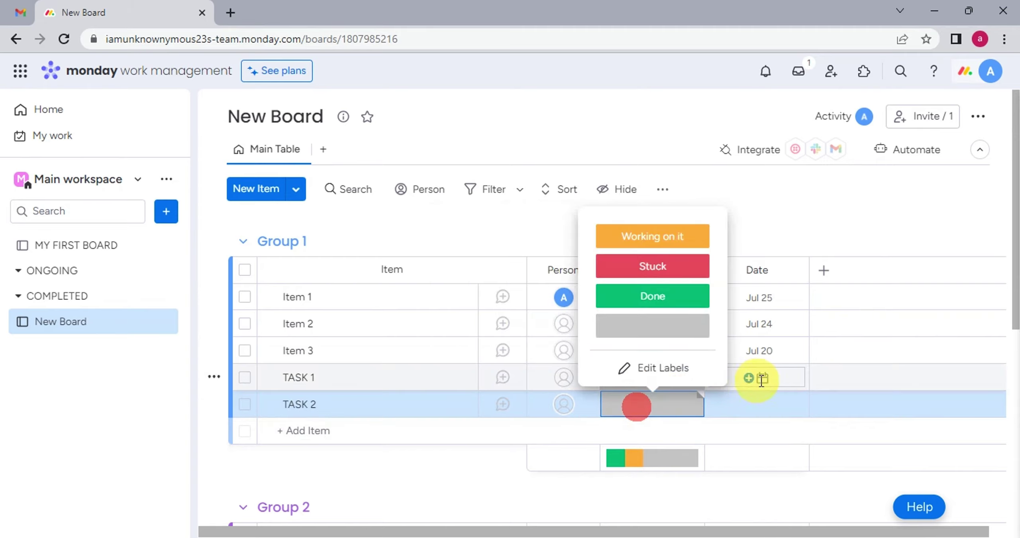
left_click(673, 268)
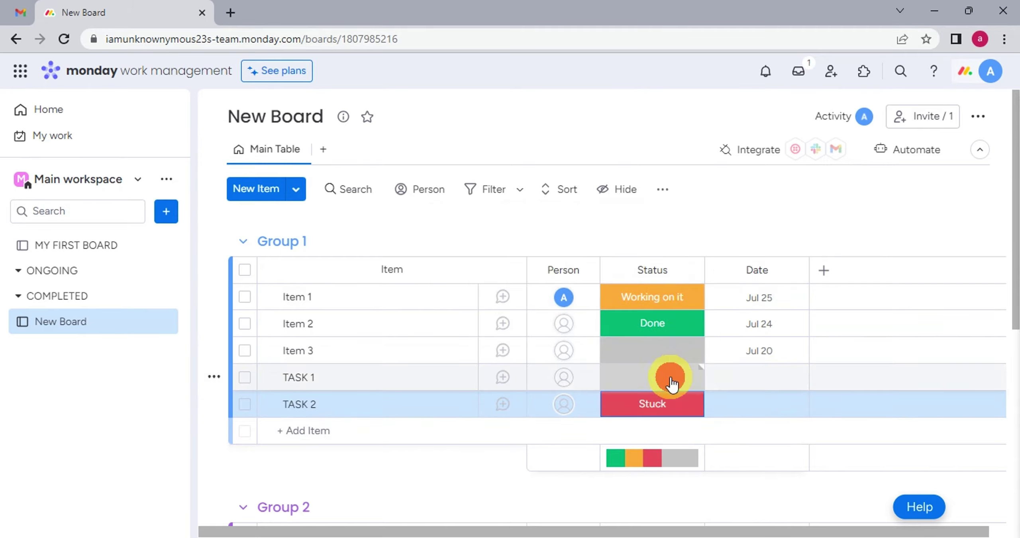
left_click(672, 380)
left_click(657, 302)
left_click(748, 381)
left_click(843, 345)
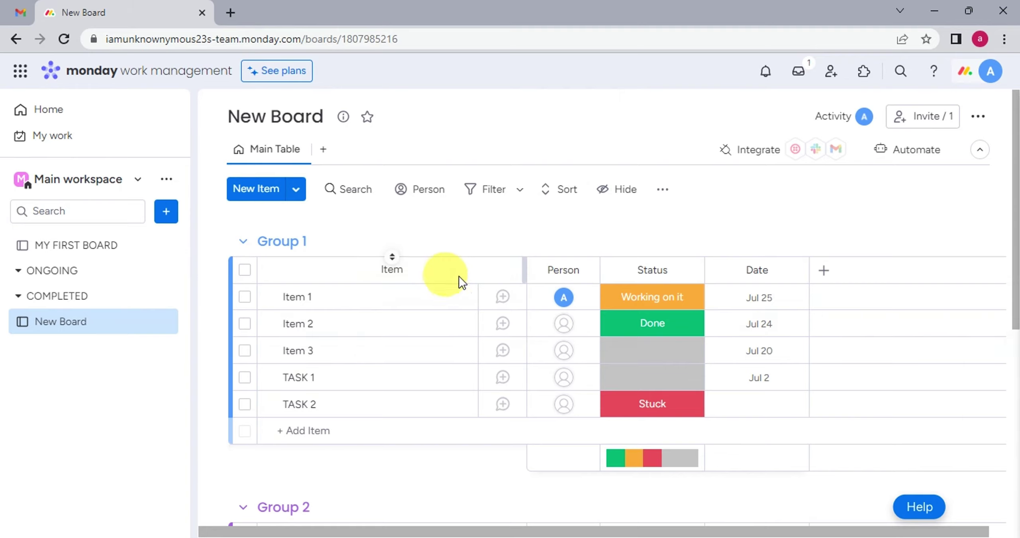
- Try adding a Numbers column to the right of Status from its column menu
mouse_move(652, 271)
left_click(689, 271)
scroll(678, 326, "down", 3)
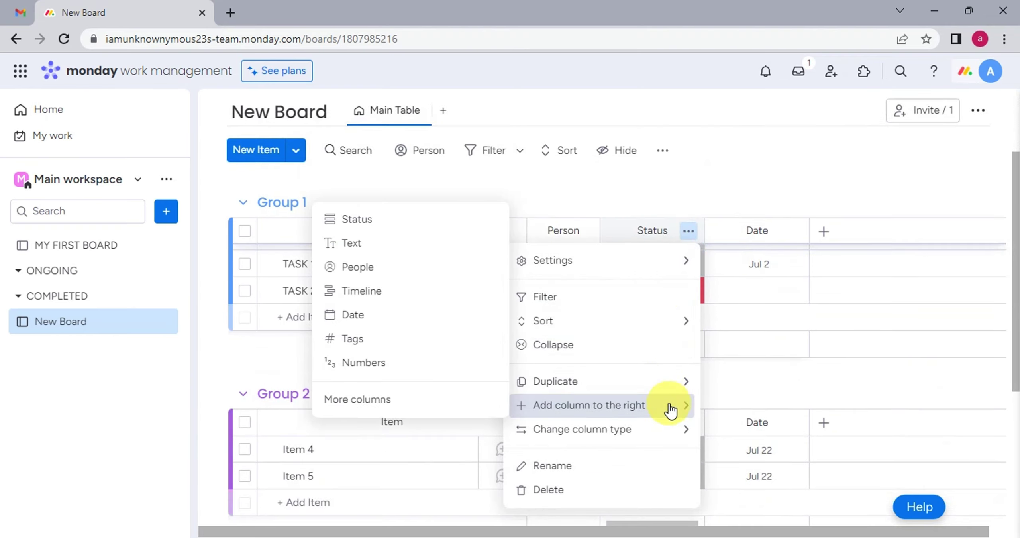
mouse_move(589, 405)
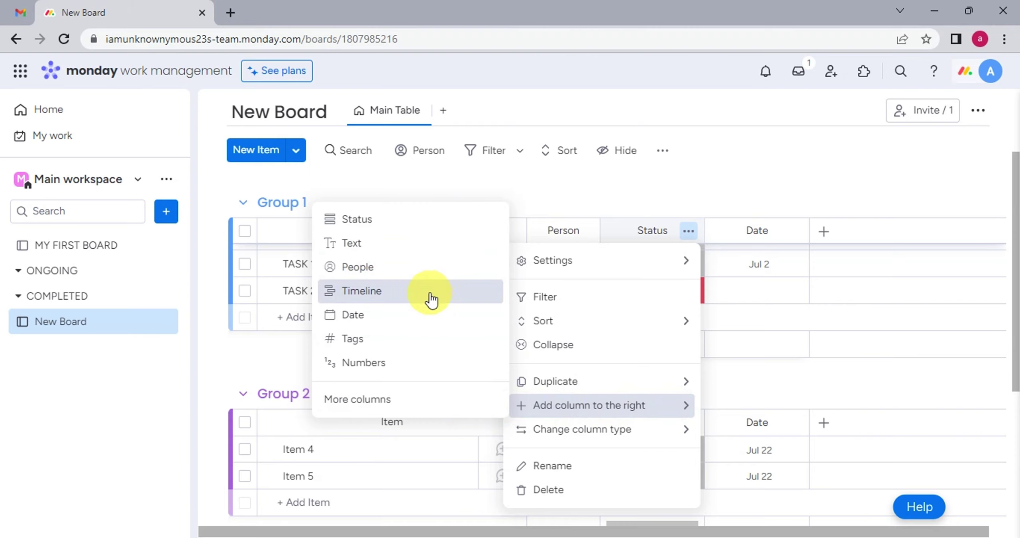
left_click(415, 362)
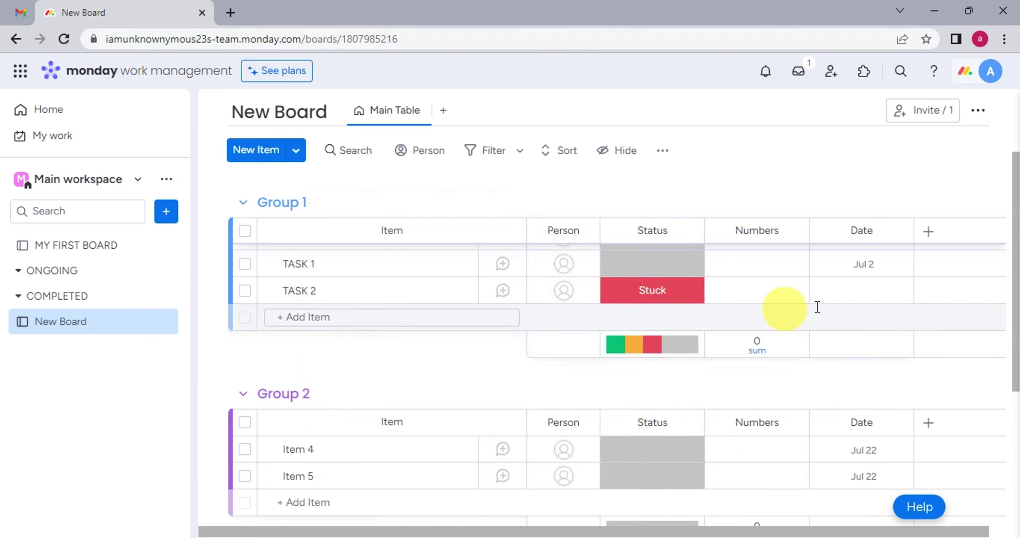
left_click(932, 275)
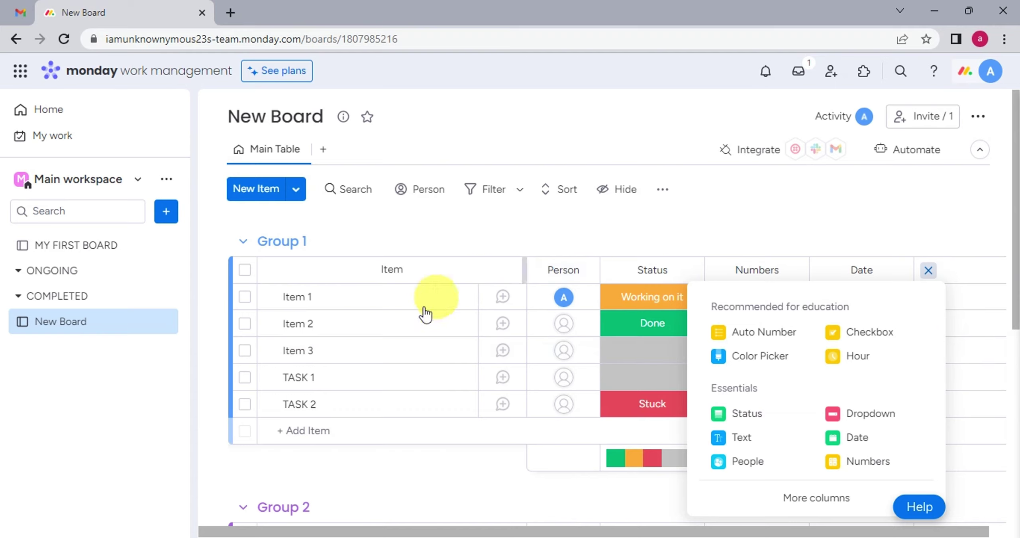
- Add subitems SUBTASK 1 and SUBTASK2 under TASK 2, fixing a misspelled name
mouse_move(375, 404)
left_click(428, 408)
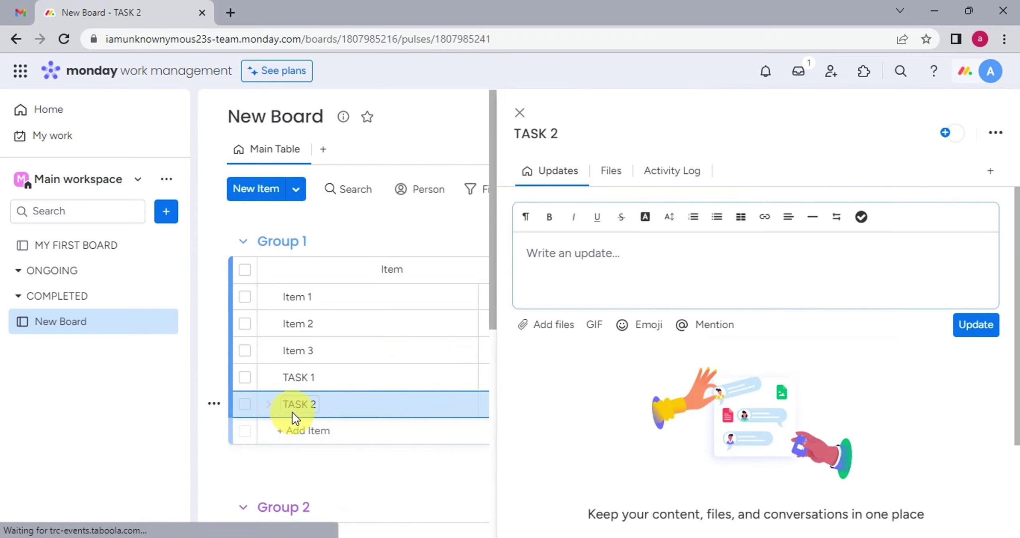
left_click(262, 410)
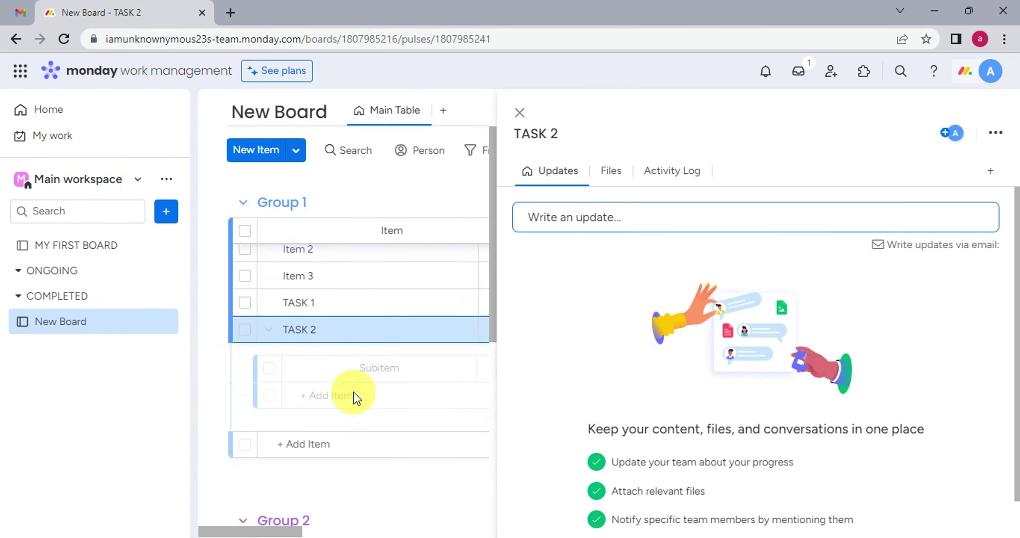
left_click(354, 392)
left_click(522, 114)
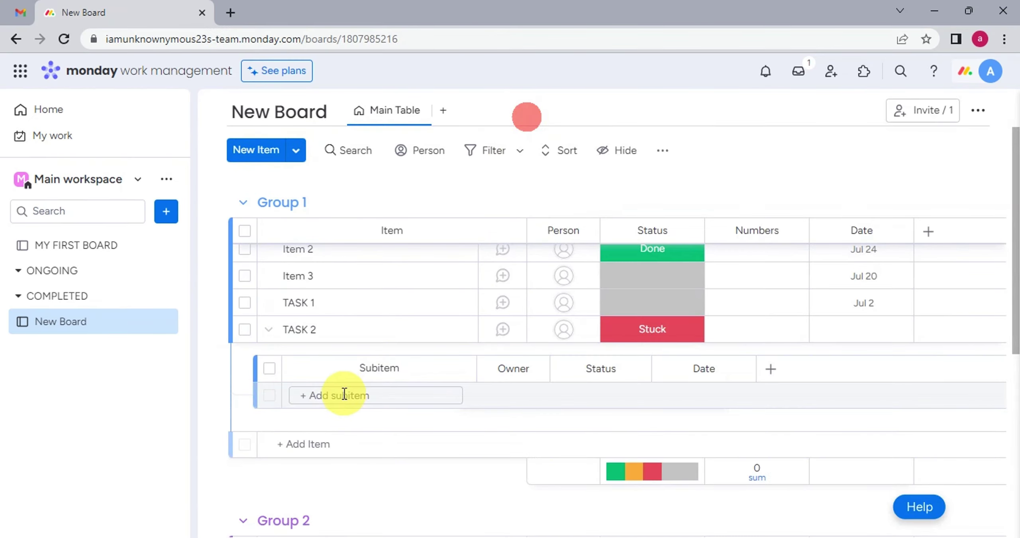
left_click(333, 395)
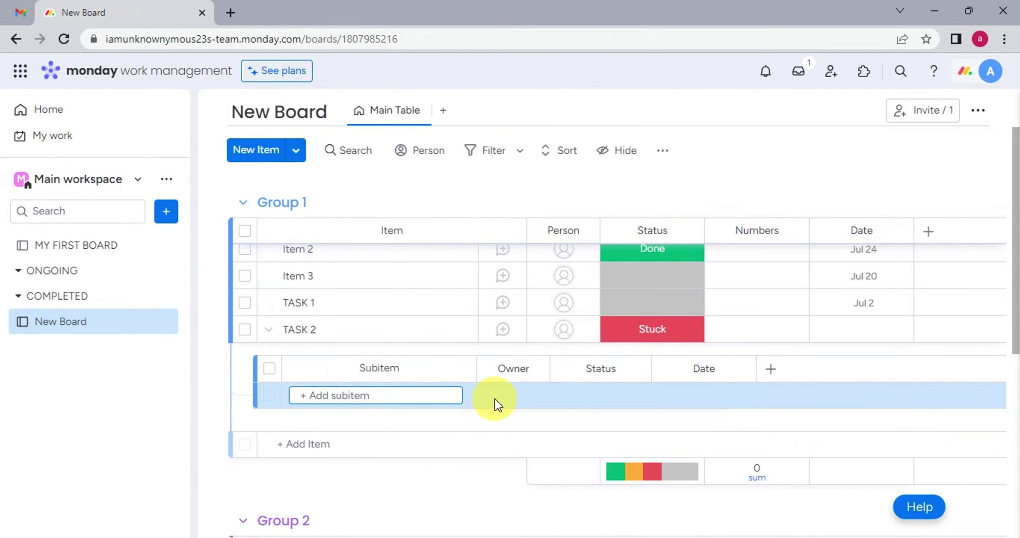
type("SUBBITEM TASK")
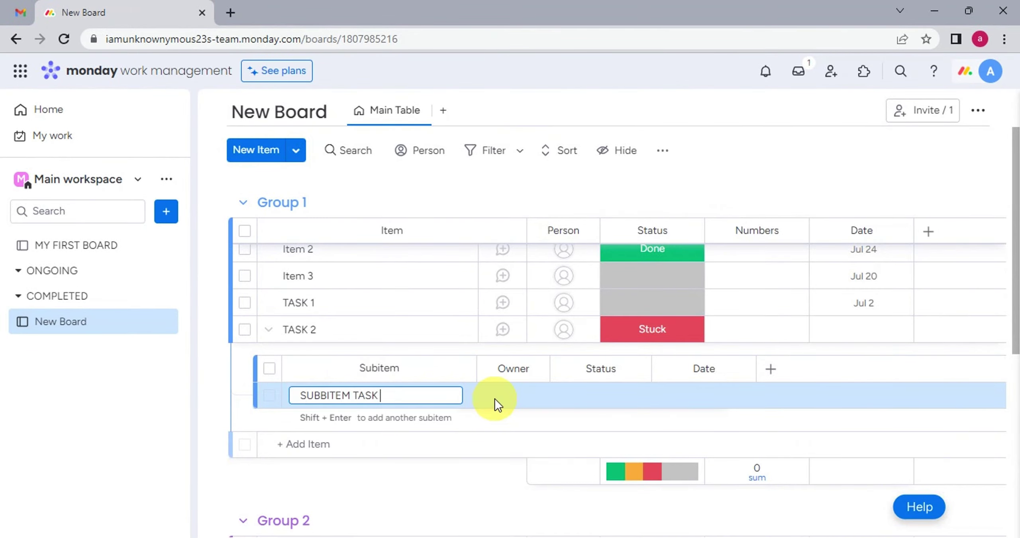
key("BackSpace")
key("BackSpace")
key("BackSpace")
key("BackSpace")
key("BackSpace")
key("BackSpace")
key("BackSpace")
key("BackSpace")
key("BackSpace")
key("BackSpace")
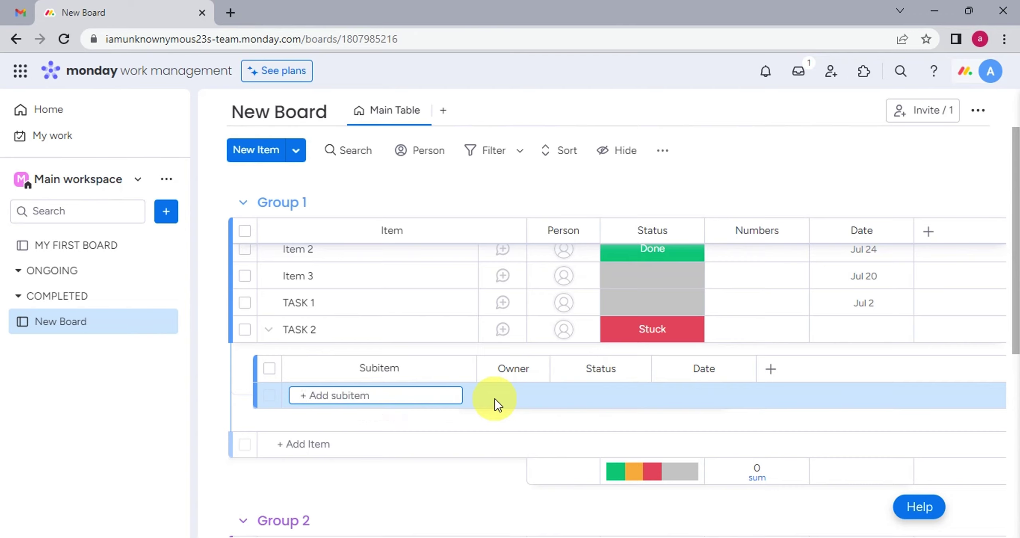
type("SUBTASK 1")
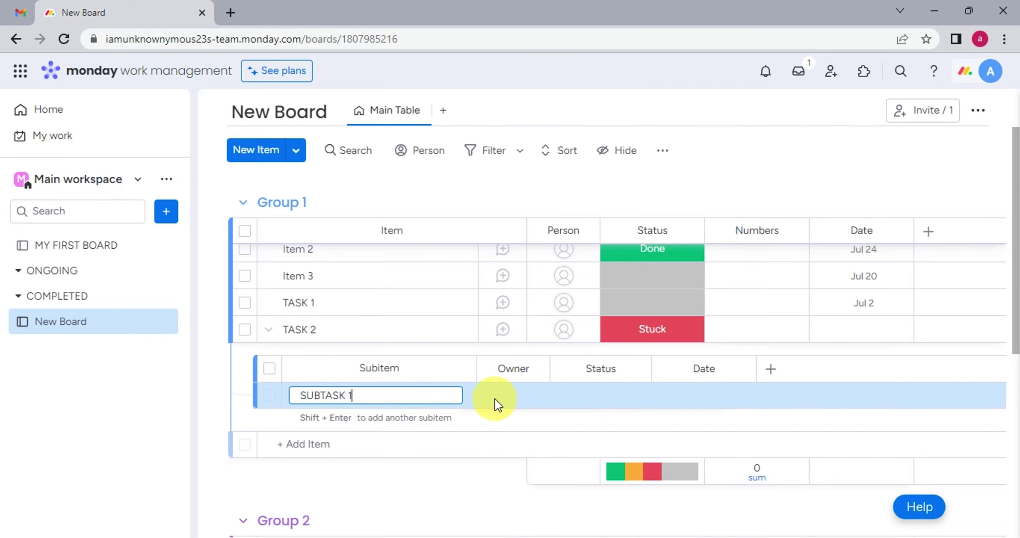
key("shift+Return")
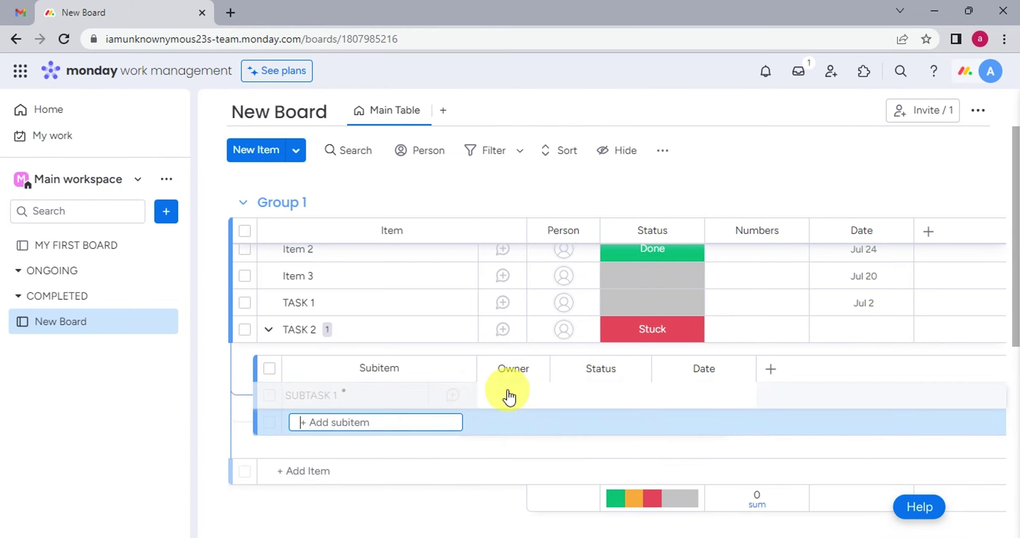
type("SUBTASK2")
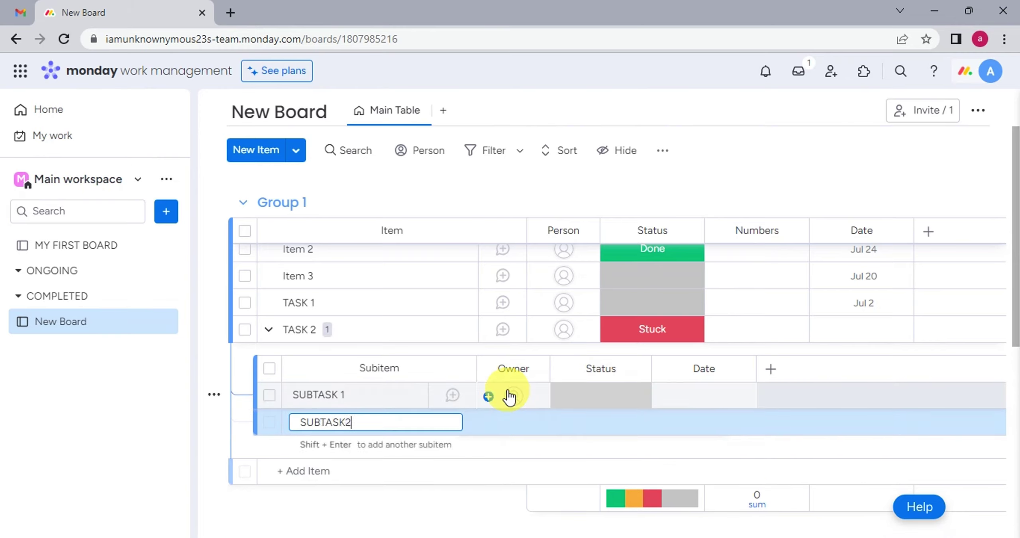
key("Return")
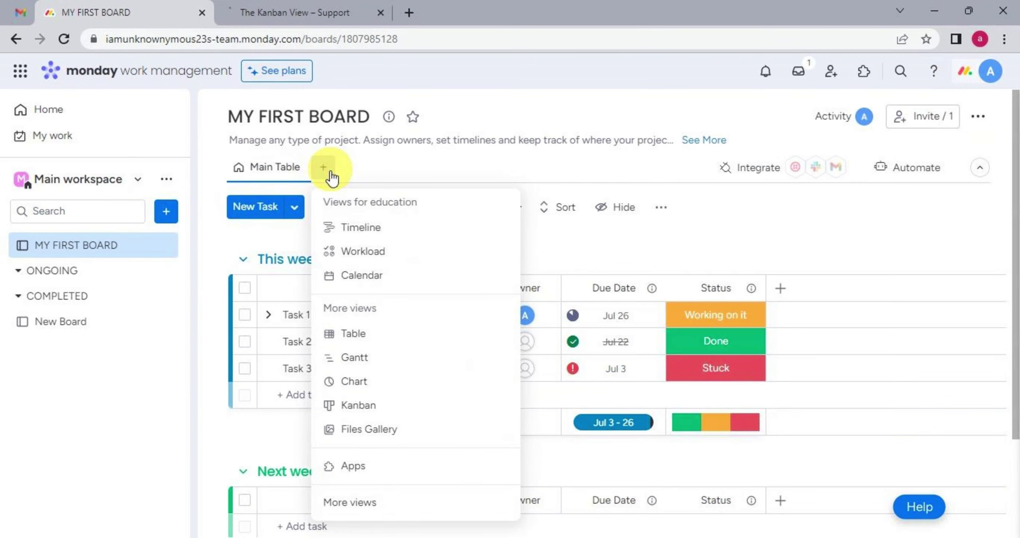
- Add a Kanban view with Stuck before Working on it, plus a Timeline view
left_click(351, 405)
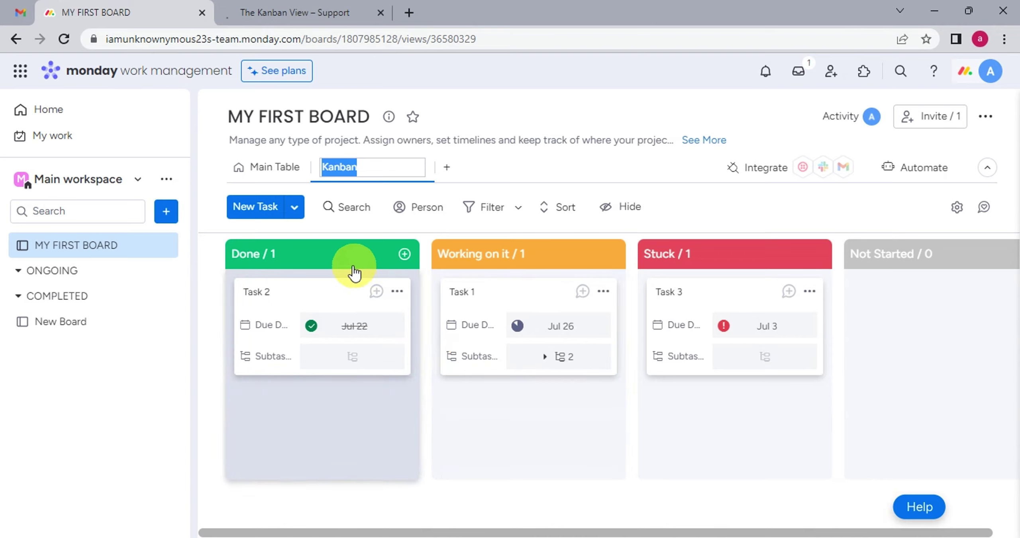
mouse_move(353, 270)
left_mouse_down()
mouse_move(519, 253)
mouse_move(729, 273)
left_mouse_up()
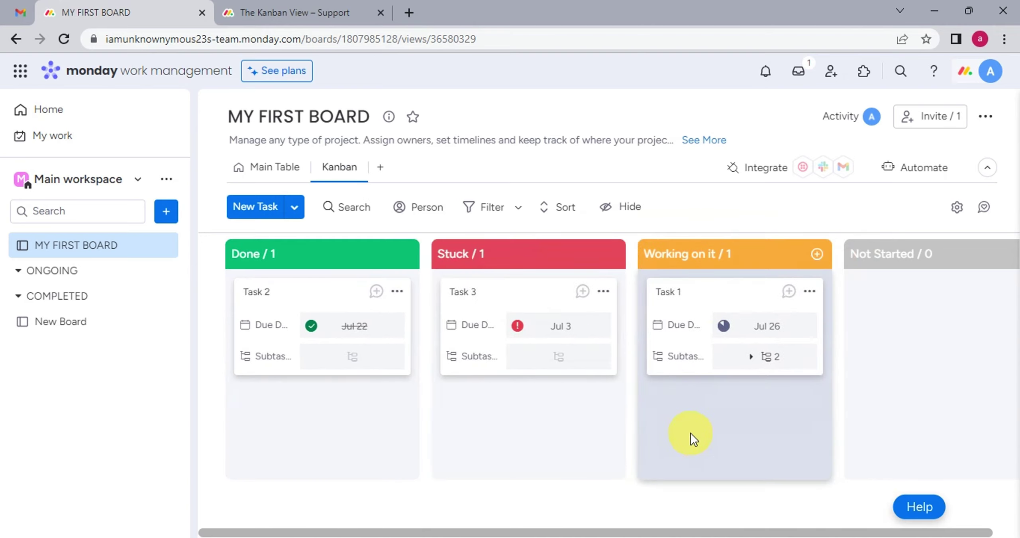
left_click(371, 168)
left_click(415, 231)
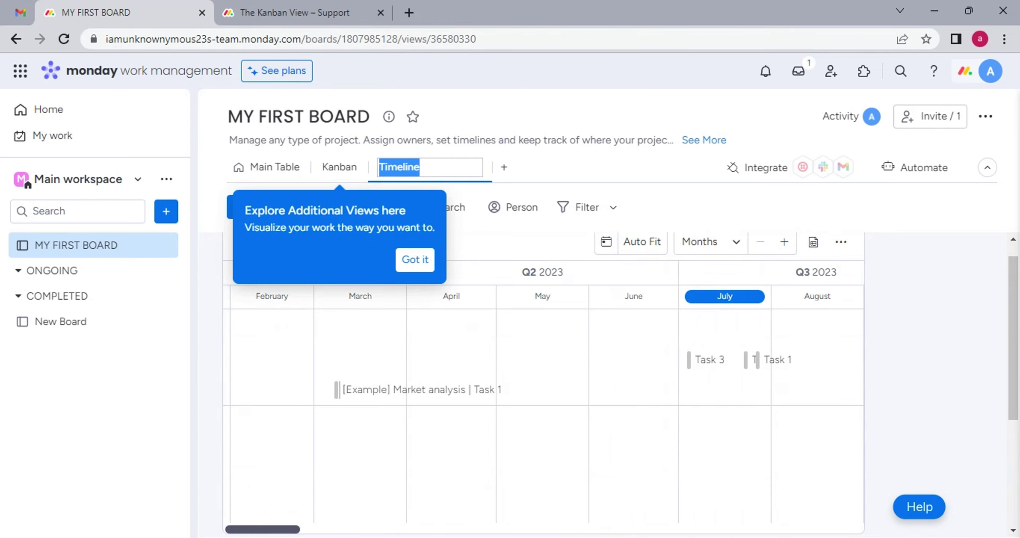
left_click(414, 261)
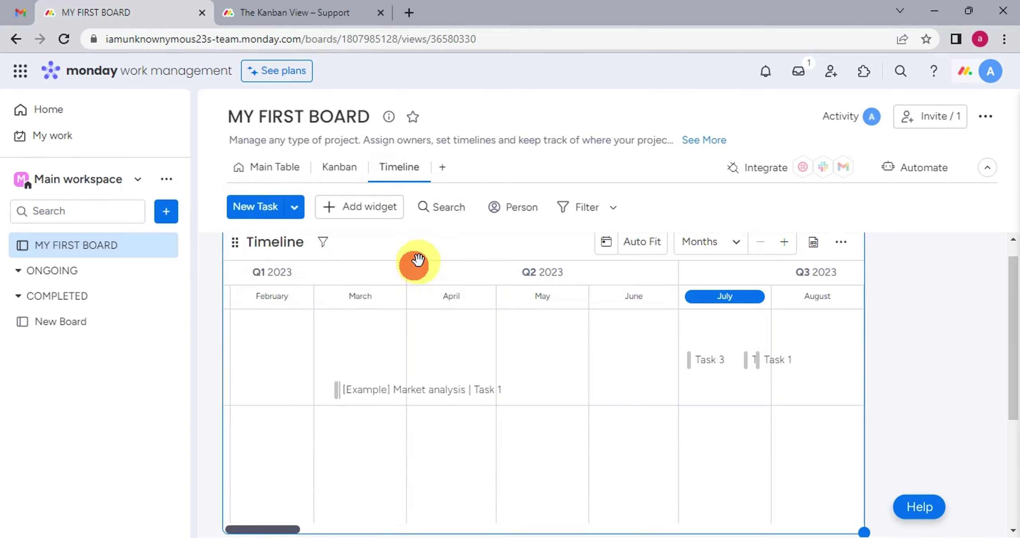
left_click(296, 171)
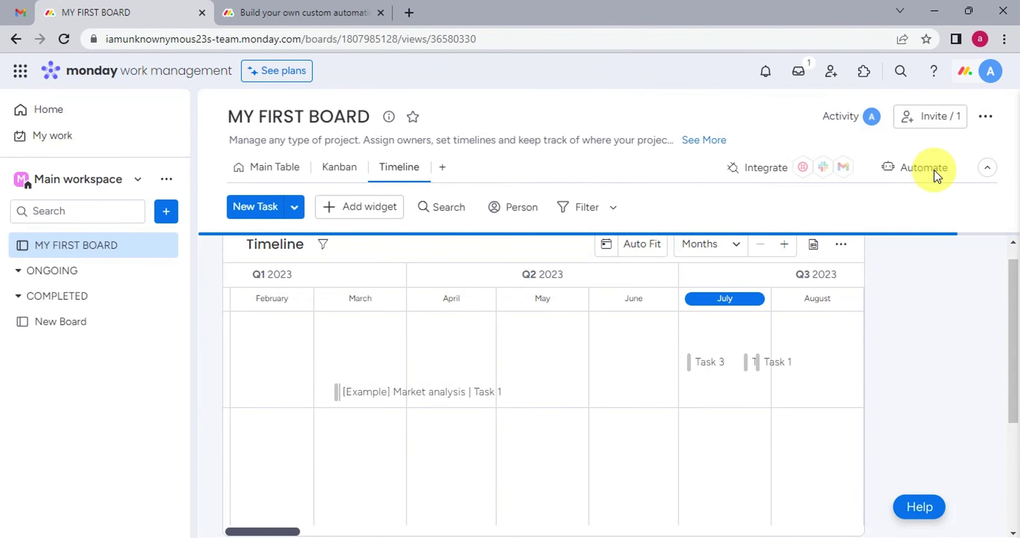
- Abandon a custom automation, then start the 'item created, assign creator' template
left_click(934, 169)
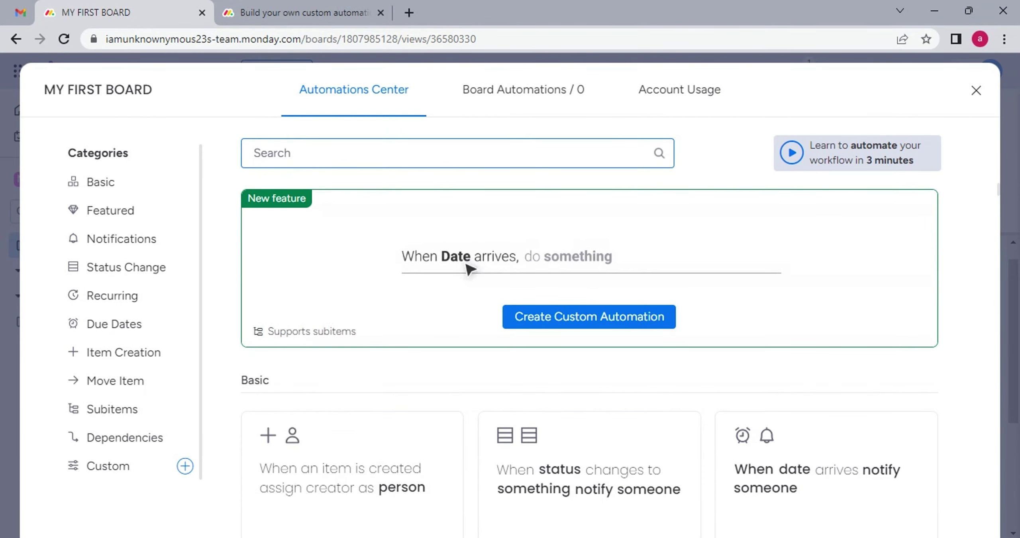
left_click(607, 317)
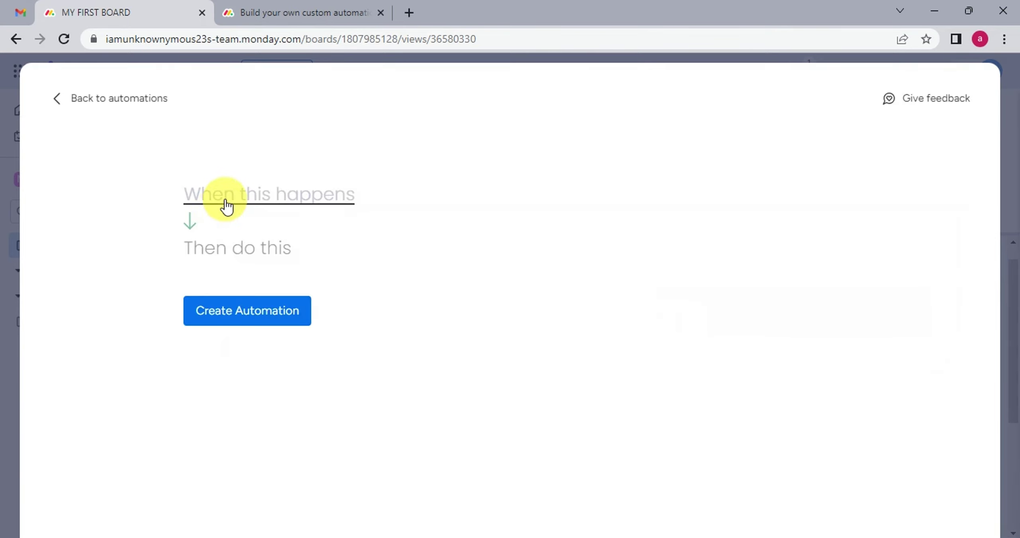
left_click(259, 324)
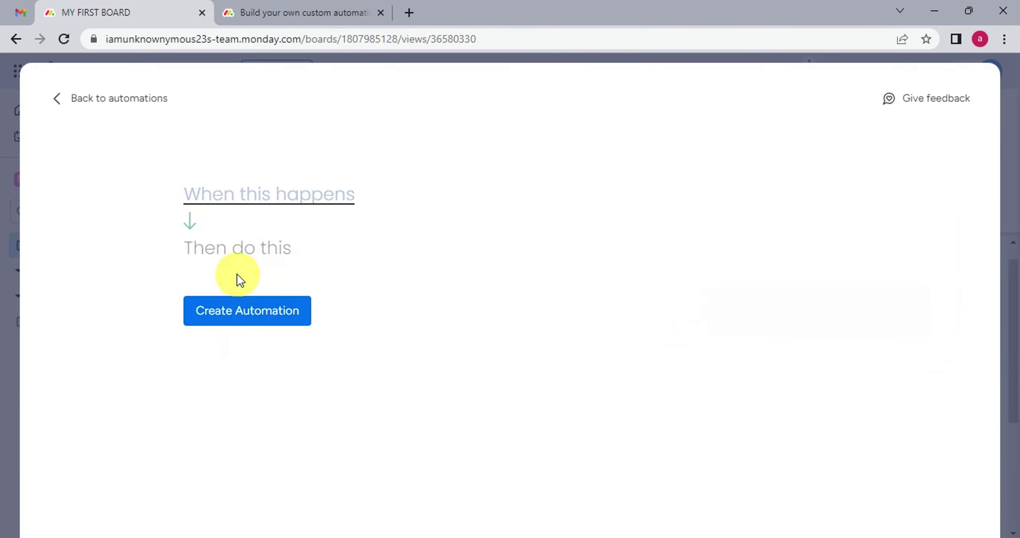
left_click(239, 320)
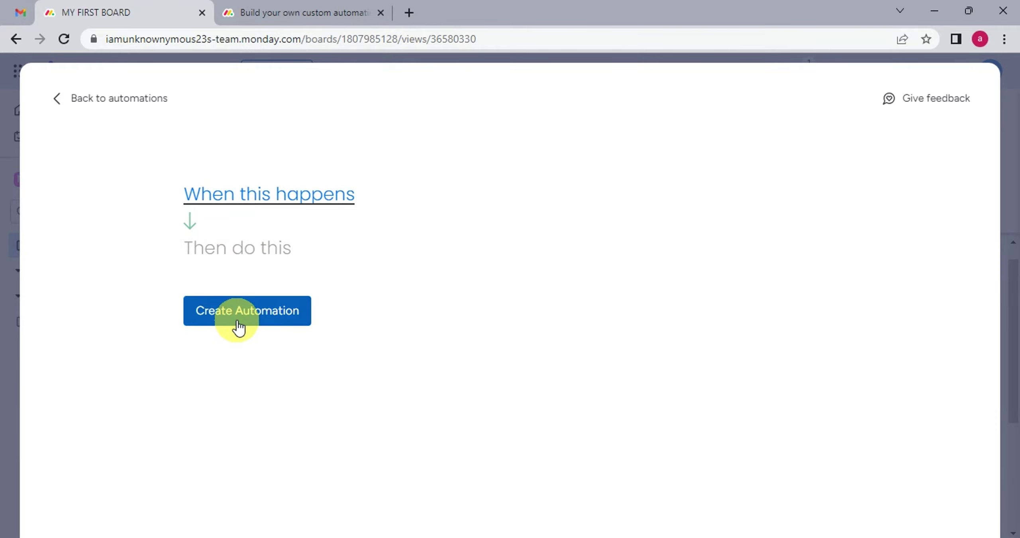
left_click(57, 121)
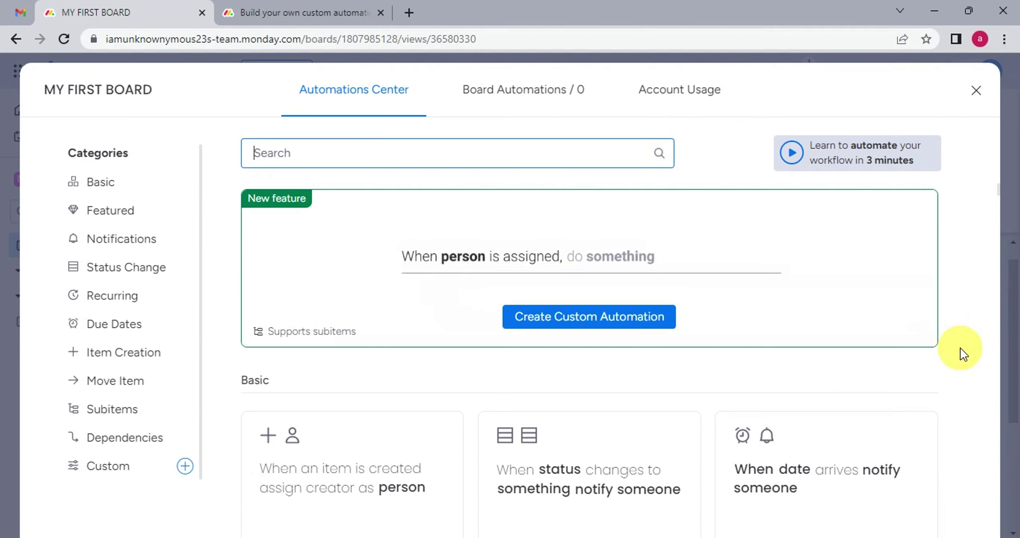
scroll(963, 346, "down", 1)
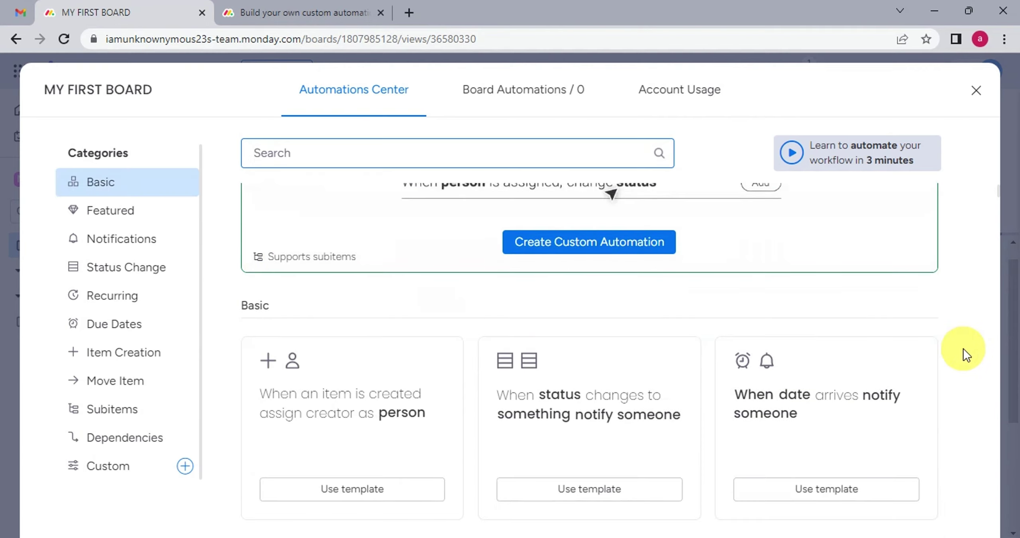
scroll(964, 348, "down", 1)
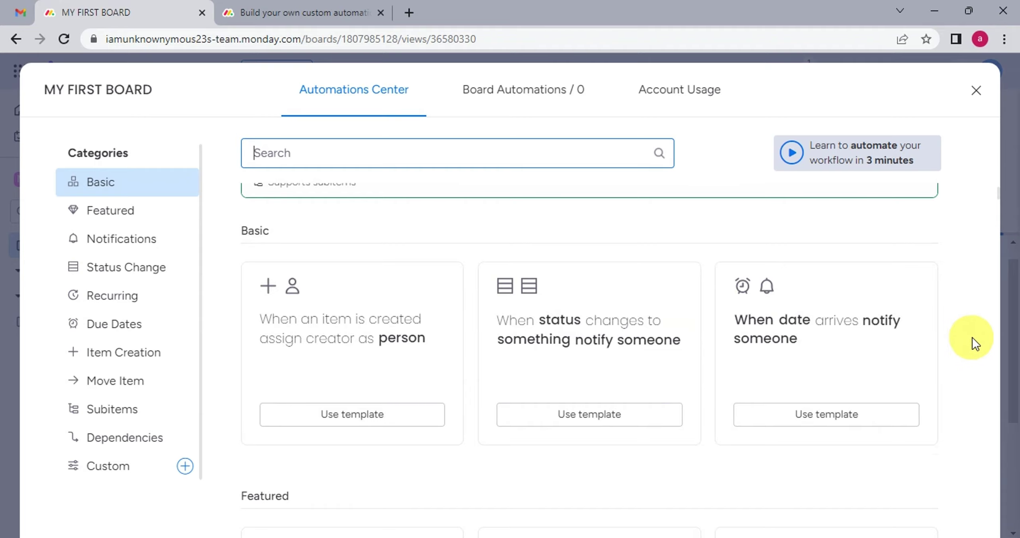
scroll(974, 336, "down", 3)
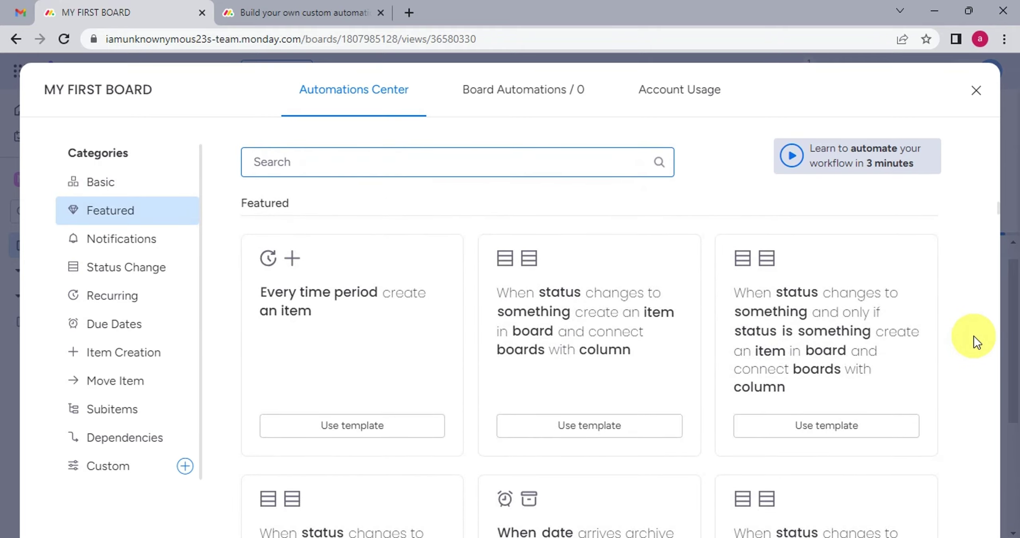
scroll(975, 336, "down", 1)
scroll(974, 336, "up", 1)
scroll(978, 333, "up", 3)
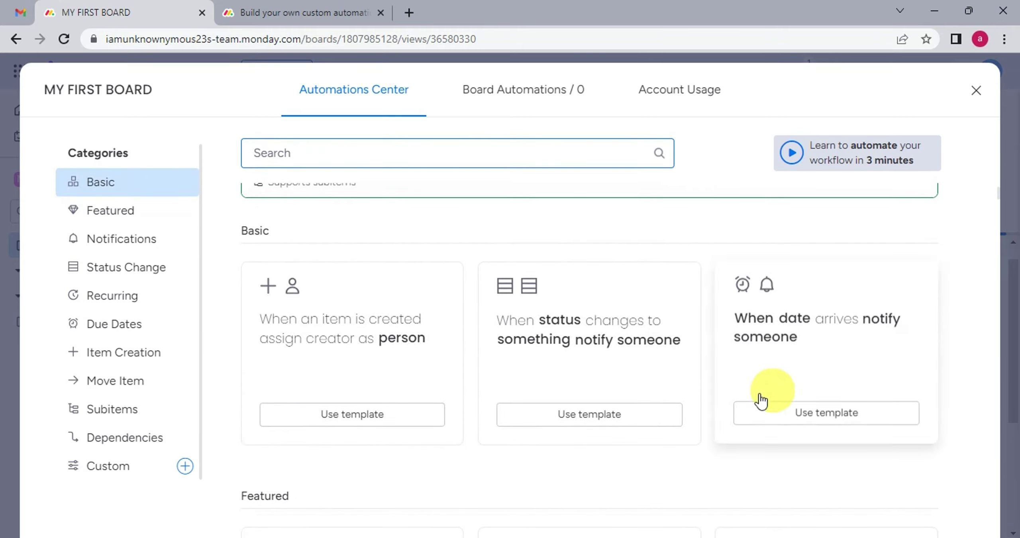
left_click(374, 415)
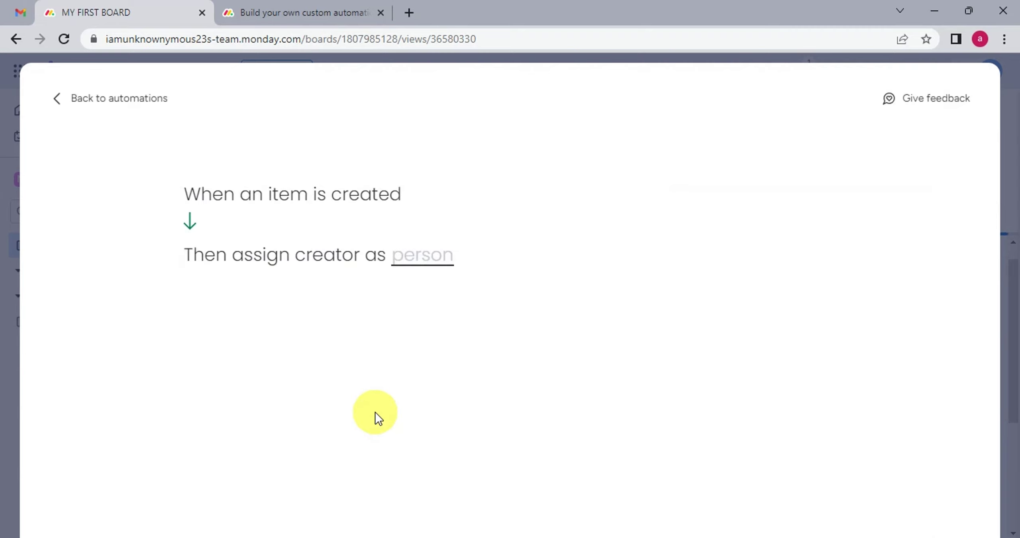
left_click(234, 322)
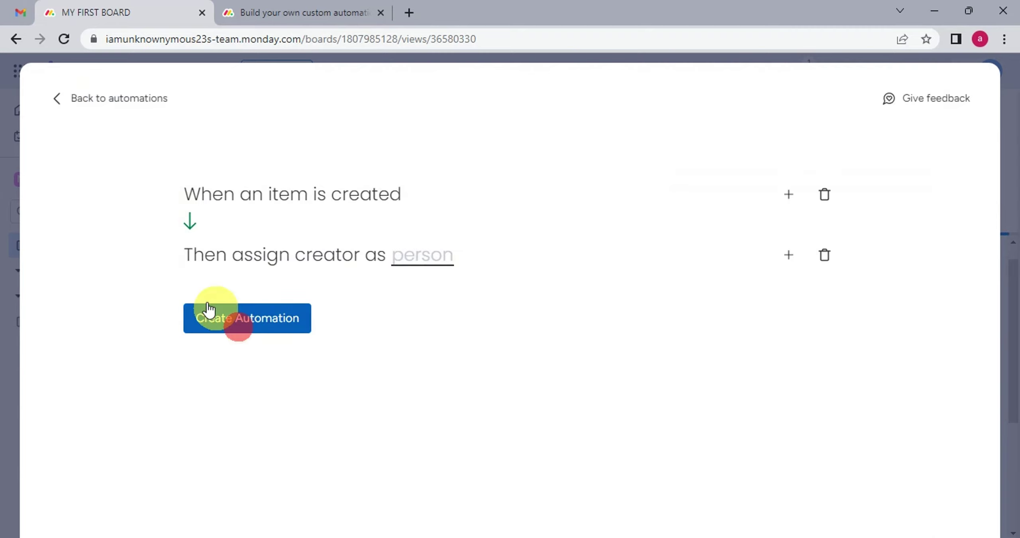
- Close the automation editor and collapse the board's description header
left_click(99, 97)
left_click(979, 94)
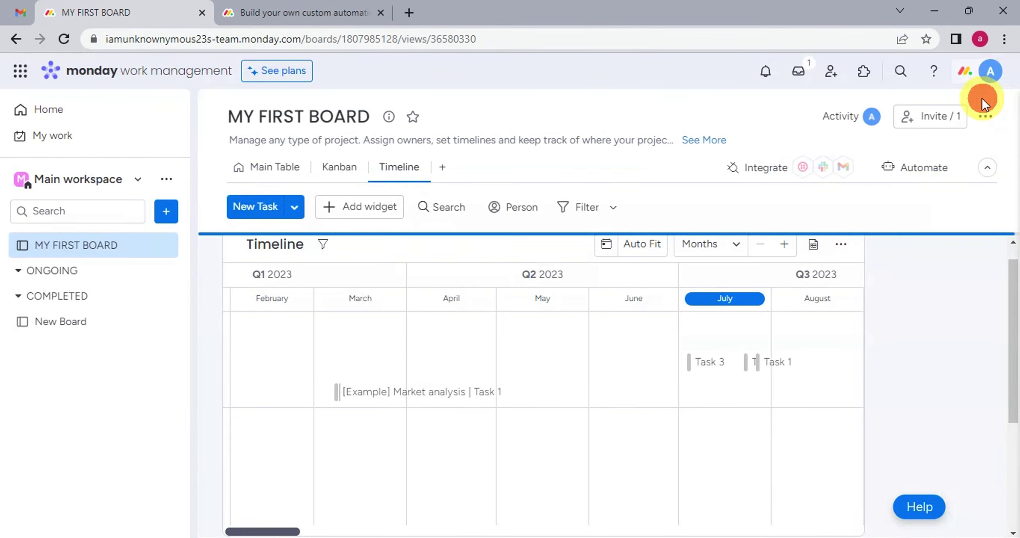
left_click(987, 177)
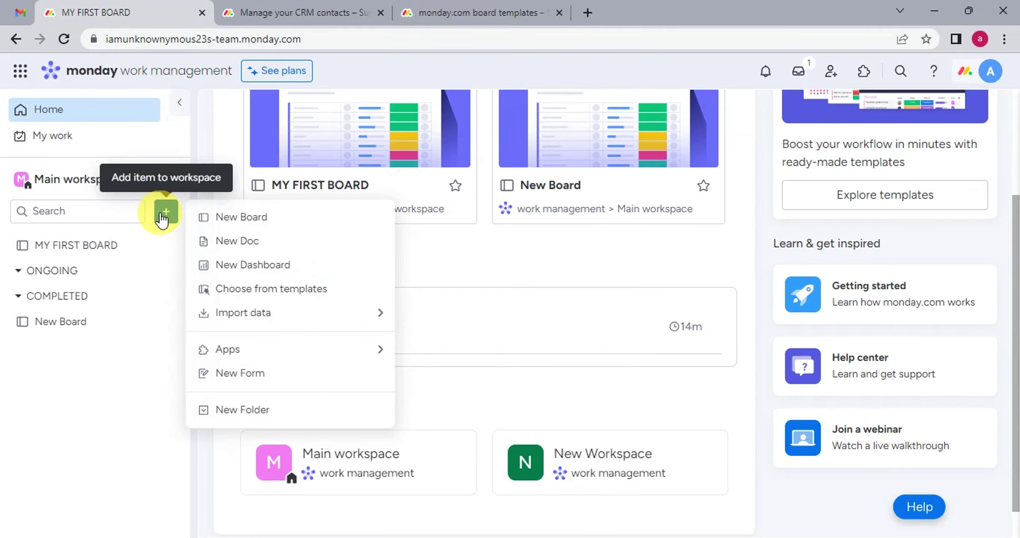
- Install the Basic CRM template from the Sales & CRM templates
left_click(220, 288)
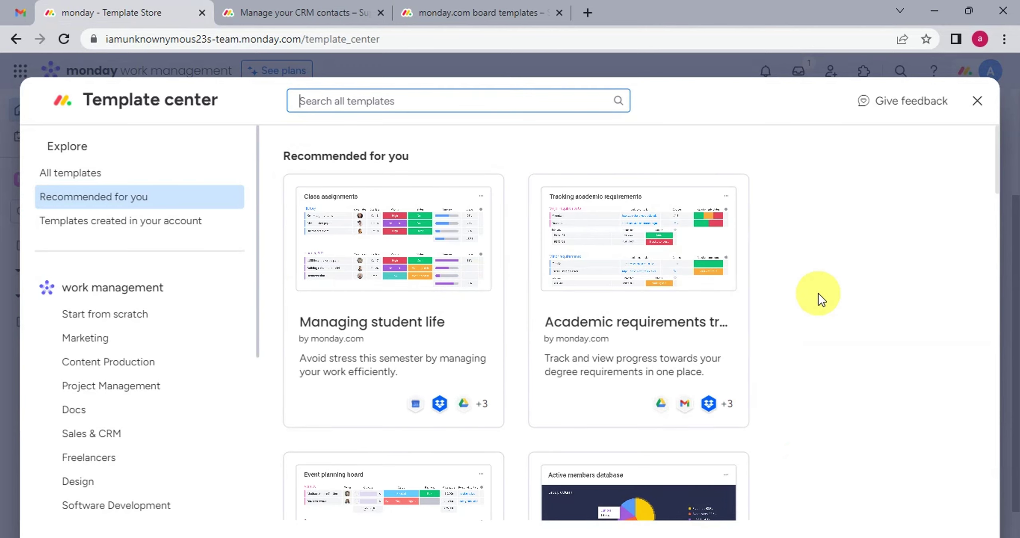
scroll(818, 293, "down", 2)
scroll(820, 290, "down", 1)
scroll(820, 291, "down", 1)
scroll(821, 282, "down", 1)
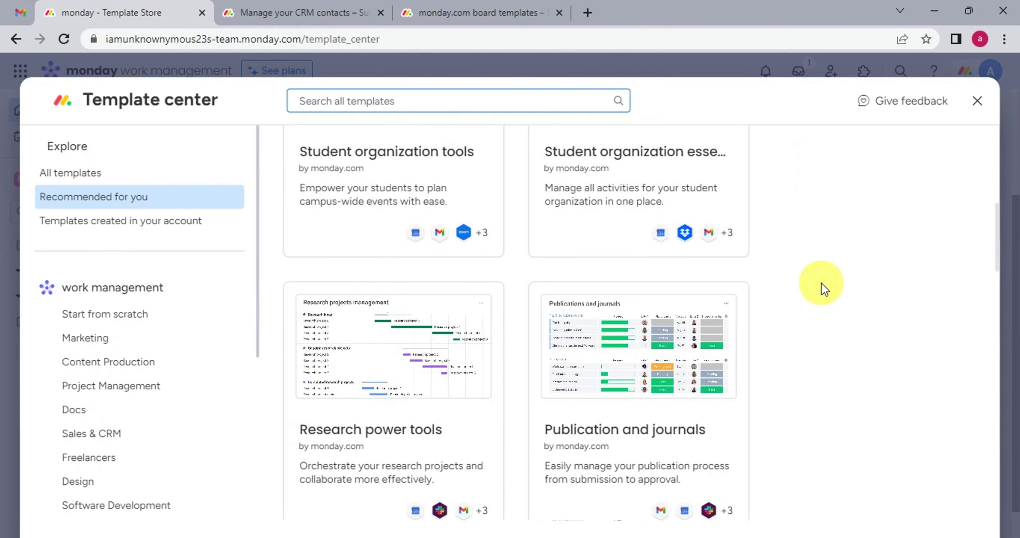
scroll(159, 386, "down", 1)
left_click(171, 370)
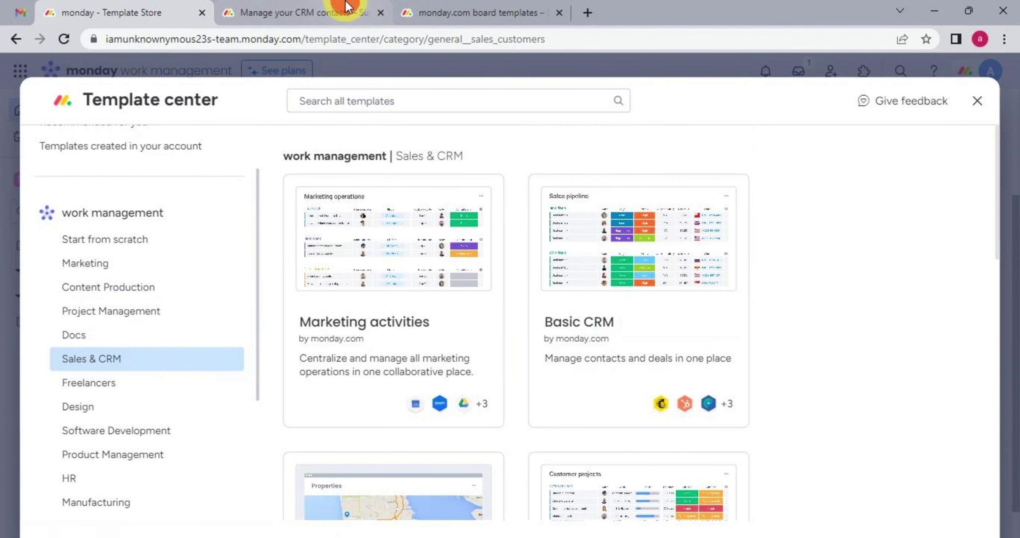
scroll(741, 302, "down", 1)
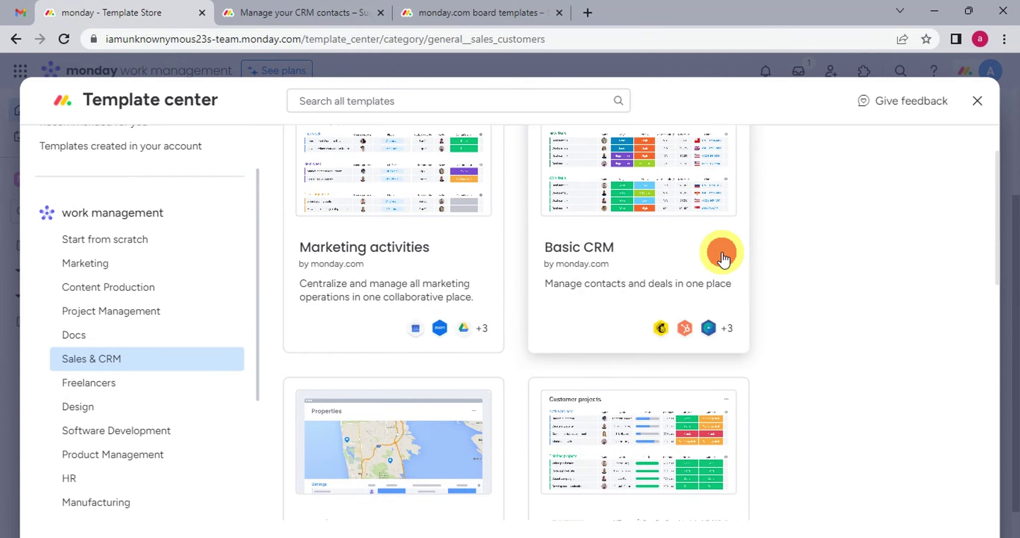
left_click(724, 257)
scroll(879, 266, "down", 2)
scroll(841, 168, "up", 2)
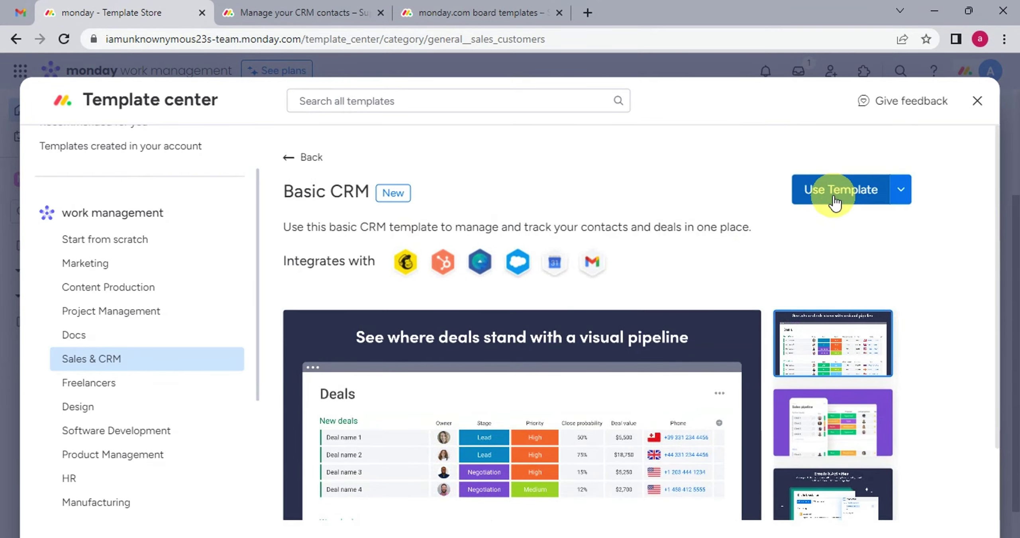
left_click(834, 195)
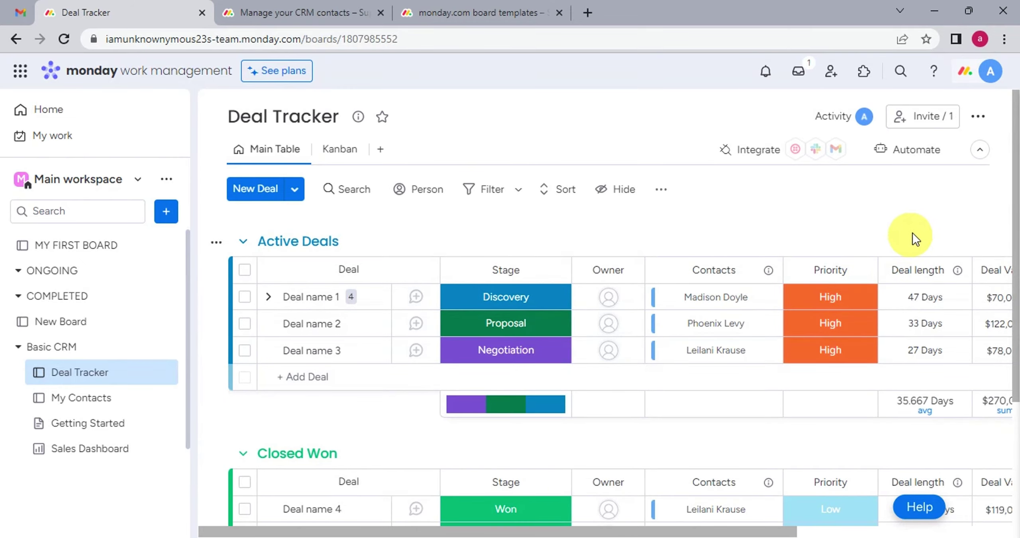
scroll(911, 231, "down", 2)
scroll(912, 234, "down", 1)
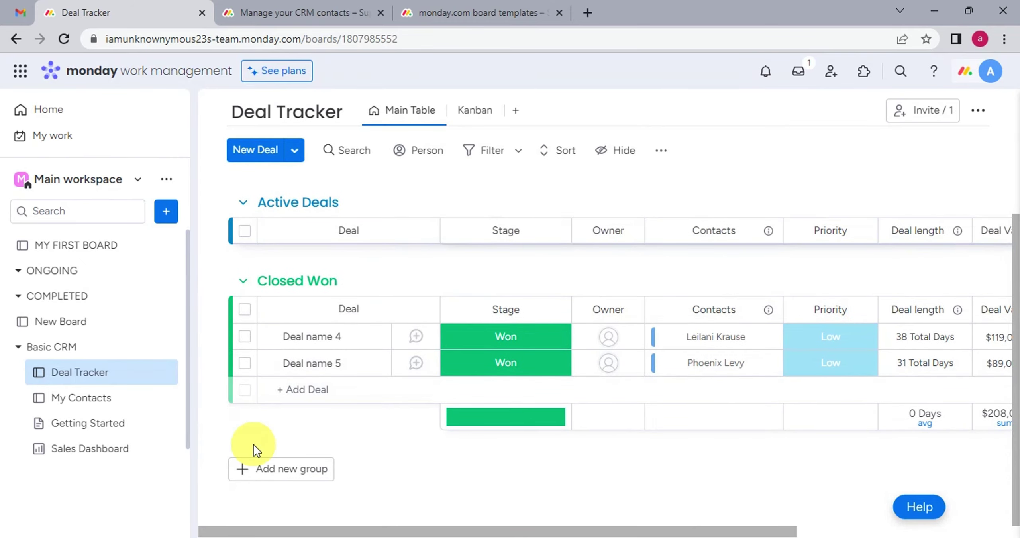
- View the My Contacts board, dismiss the email tip, then open Getting Started
left_click(127, 400)
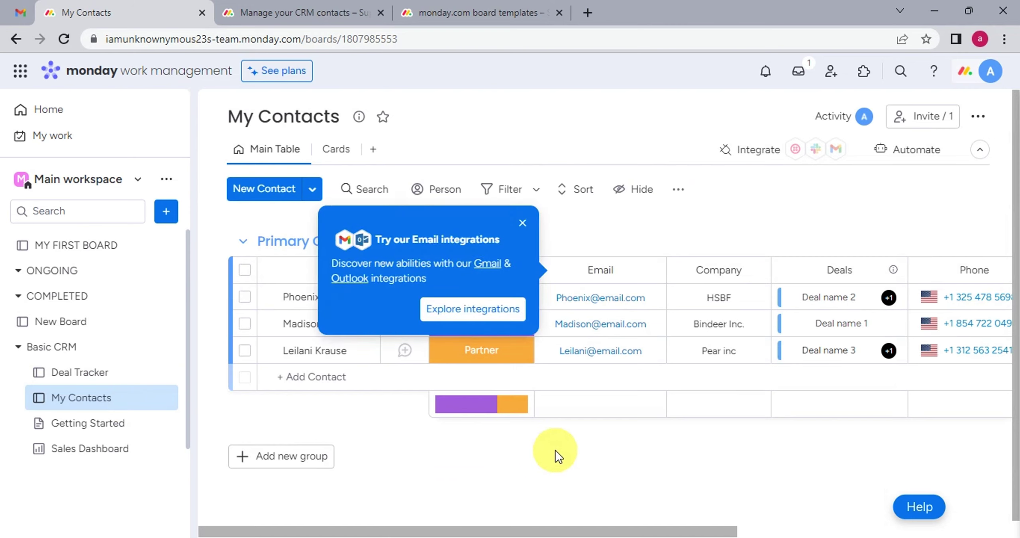
left_click(522, 223)
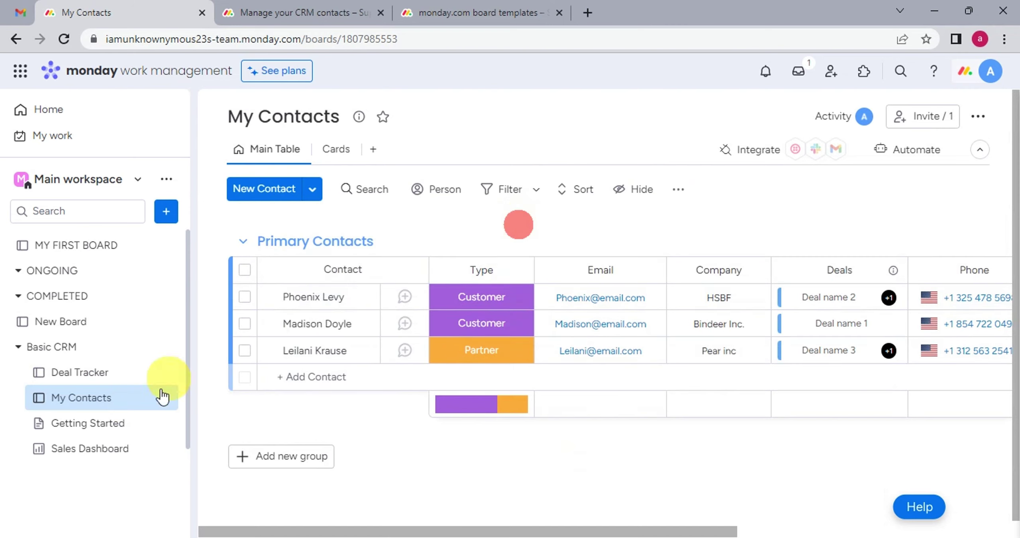
left_click(116, 435)
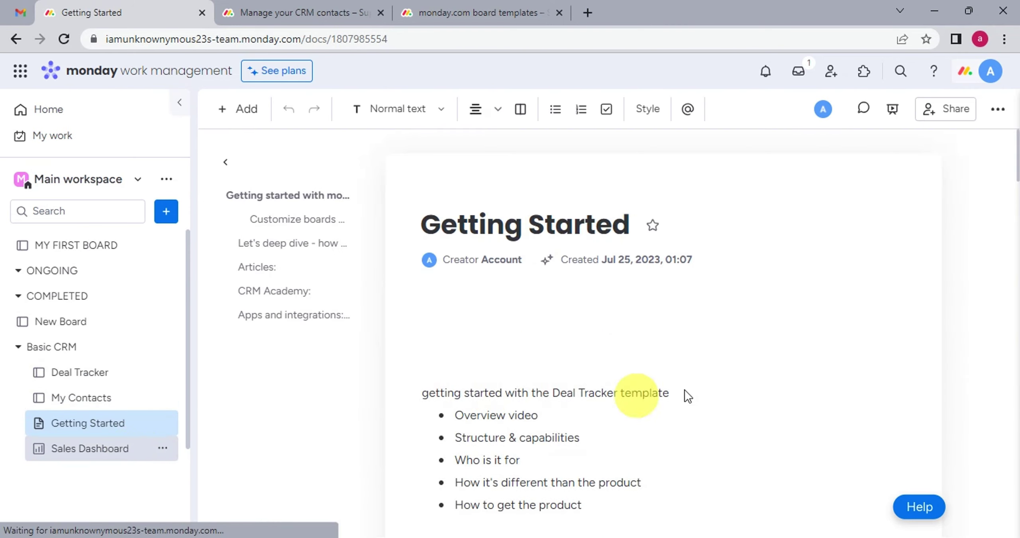
scroll(950, 288, "down", 1)
scroll(950, 289, "down", 2)
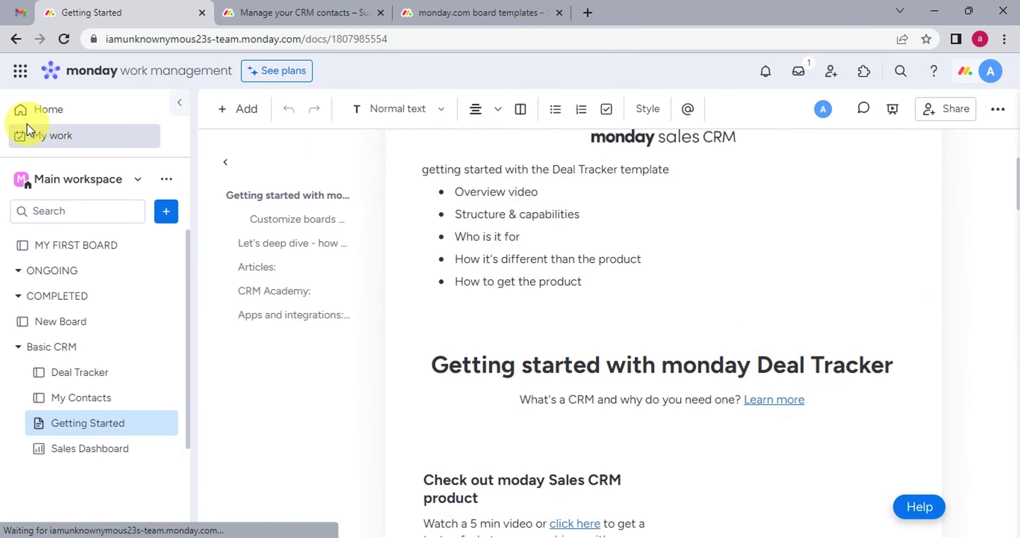
- Return to Home and briefly open the Support & Learn panel
left_click(32, 110)
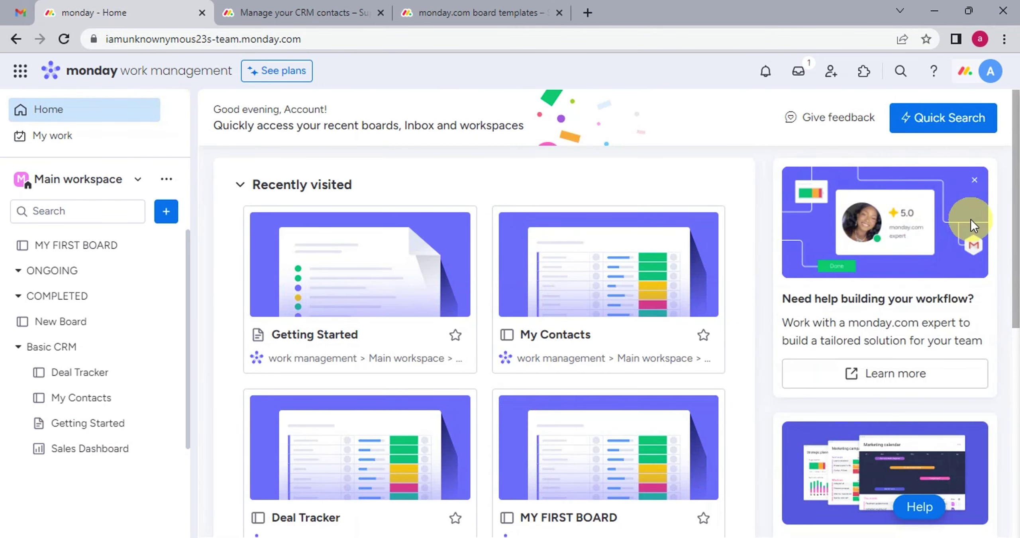
scroll(991, 194, "down", 2)
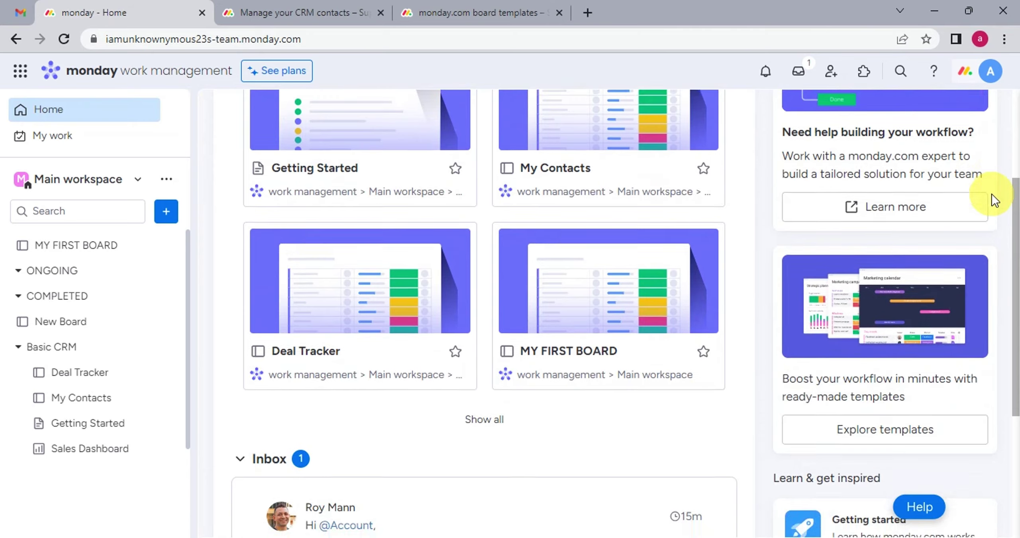
scroll(992, 194, "down", 3)
left_click(952, 302)
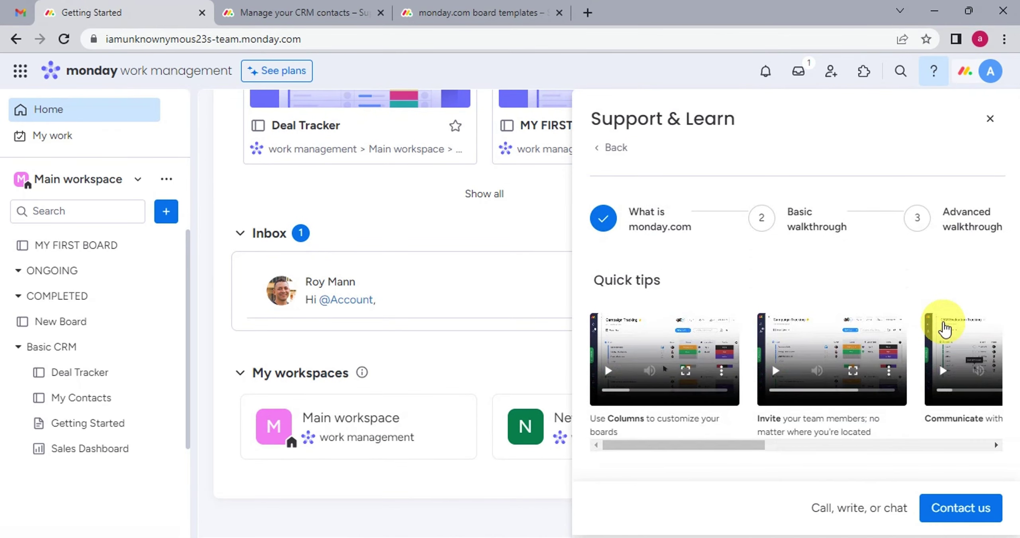
left_click(991, 128)
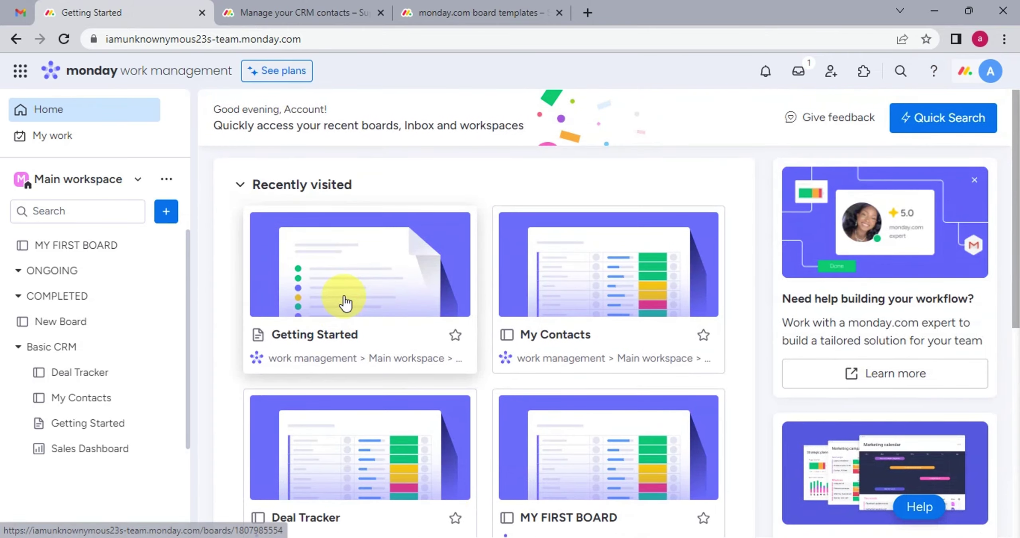
- Read the welcome update in the Inbox, mark it done, and close the Inbox
left_click(799, 75)
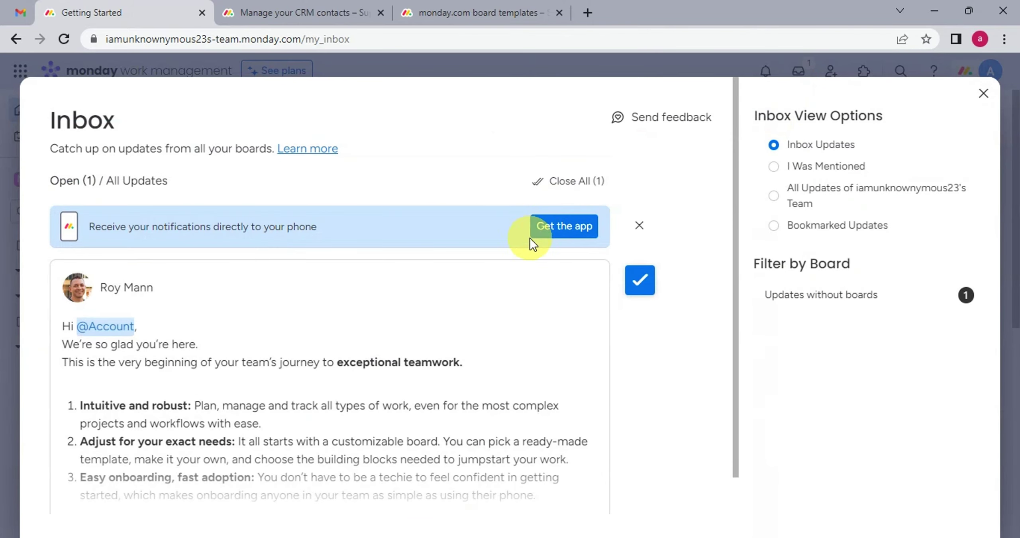
scroll(635, 295, "down", 1)
left_click(353, 491)
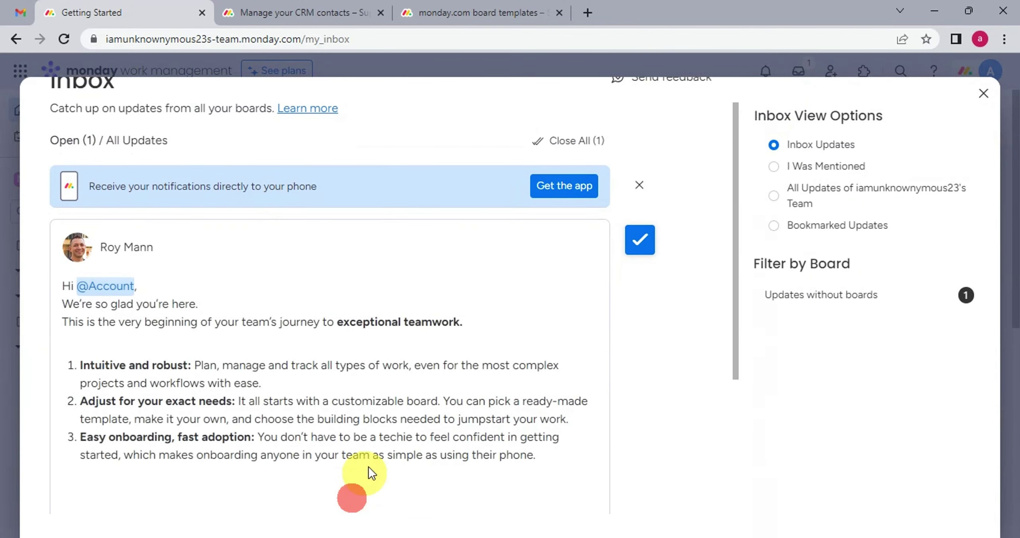
scroll(473, 352, "down", 3)
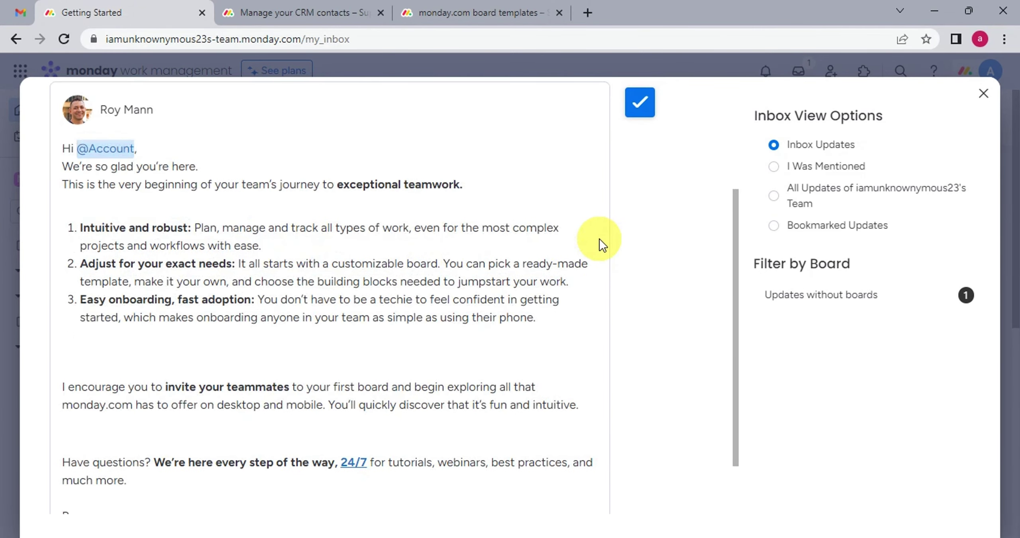
left_click(642, 101)
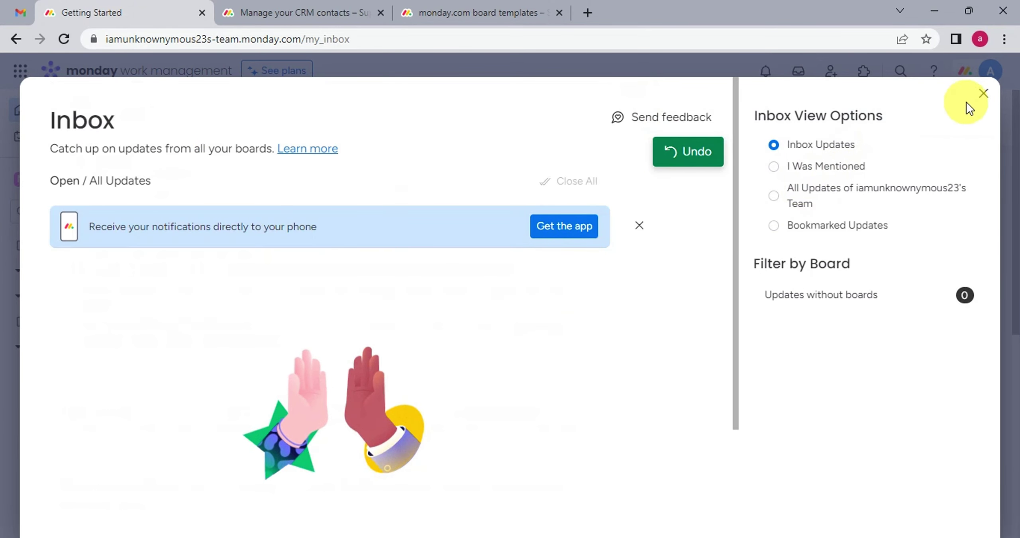
left_click(984, 93)
- Open MY FIRST BOARD from the sidebar and switch it to the Kanban view
left_click(72, 256)
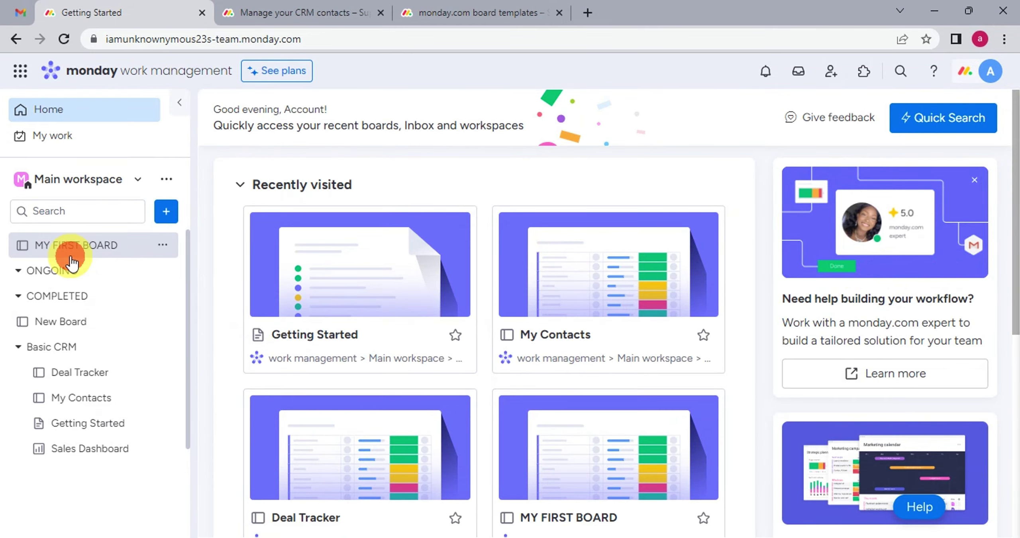
left_click(84, 245)
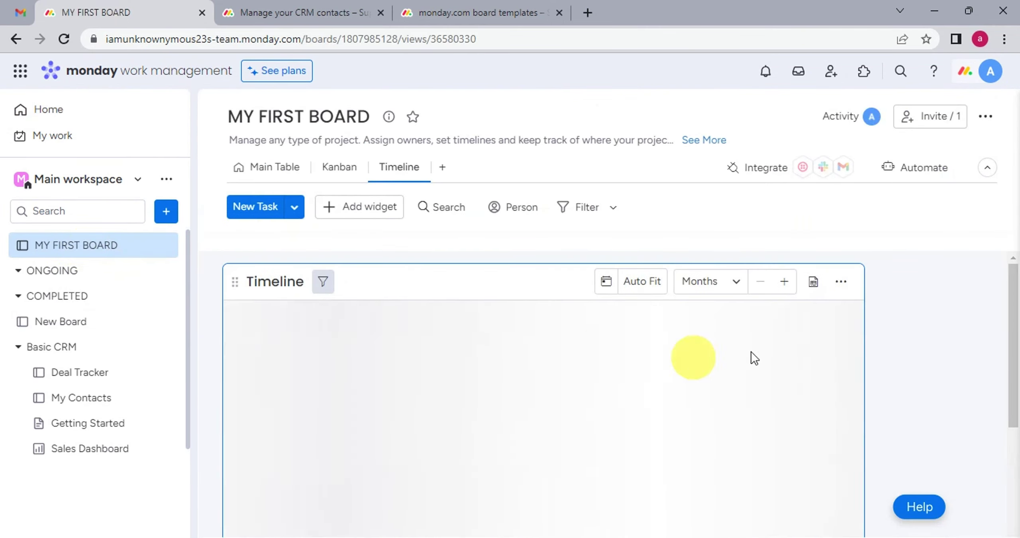
scroll(937, 291, "down", 3)
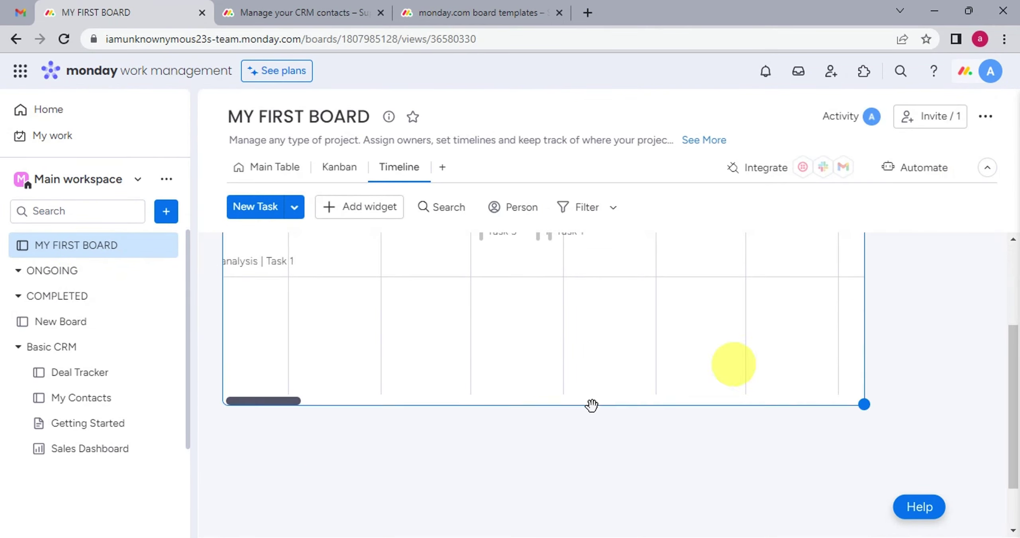
left_click(285, 403)
scroll(274, 416, "up", 2)
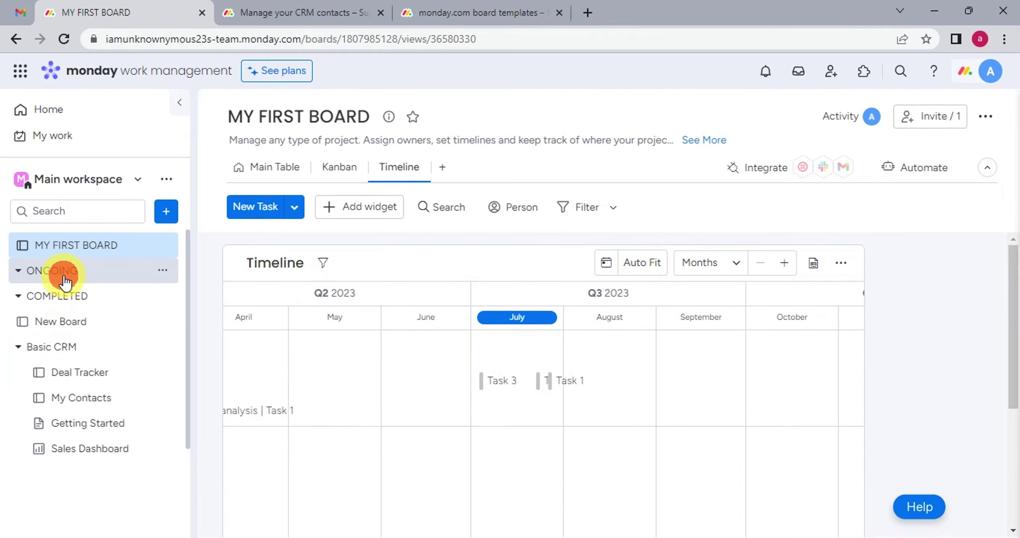
left_click(325, 175)
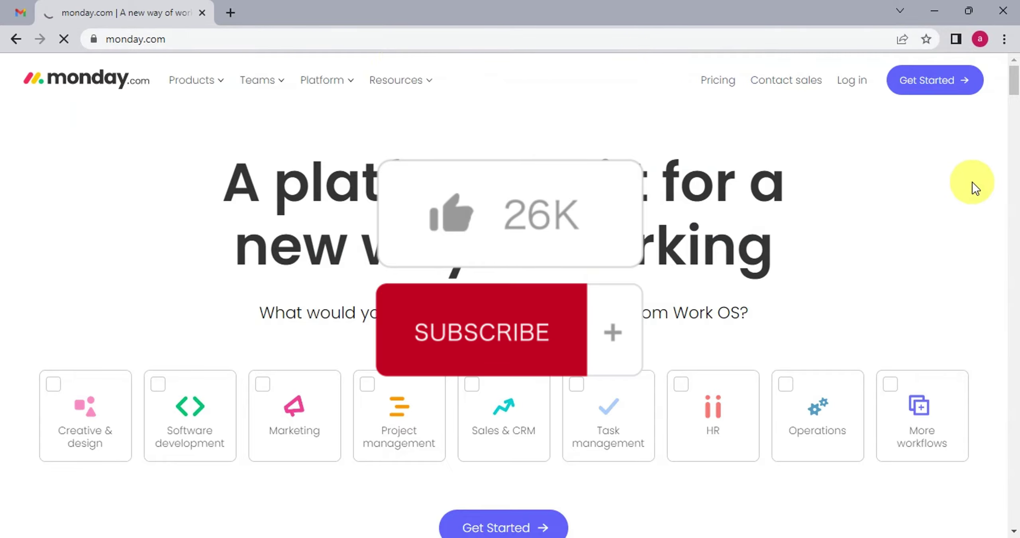
scroll(974, 180, "down", 1)
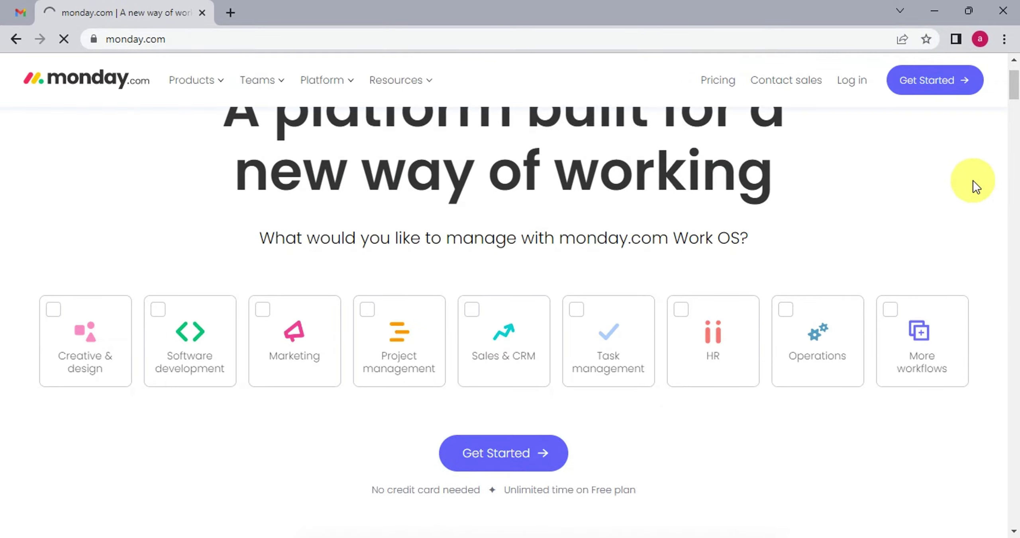
scroll(973, 180, "down", 1)
scroll(974, 179, "down", 1)
scroll(973, 180, "down", 1)
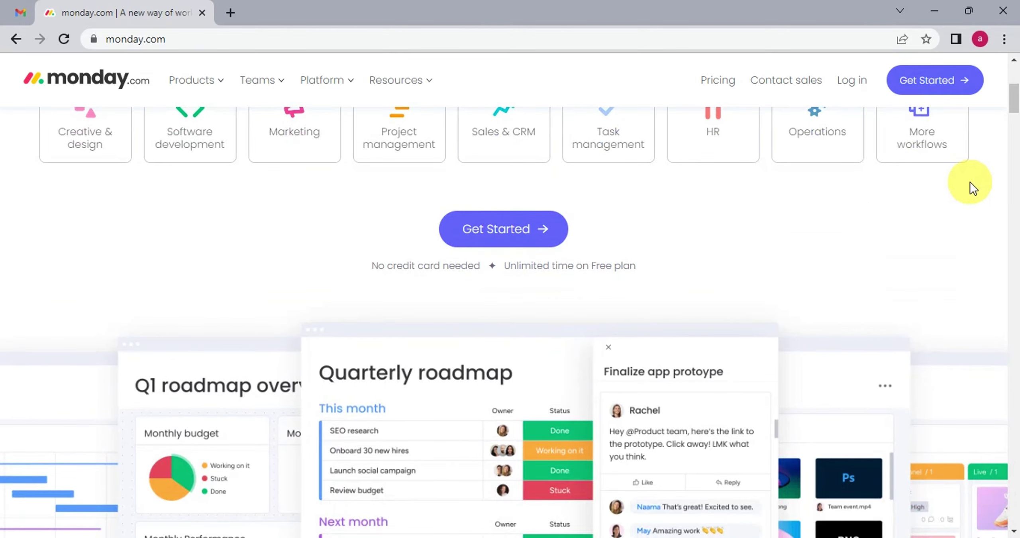
scroll(971, 181, "down", 1)
scroll(970, 181, "down", 1)
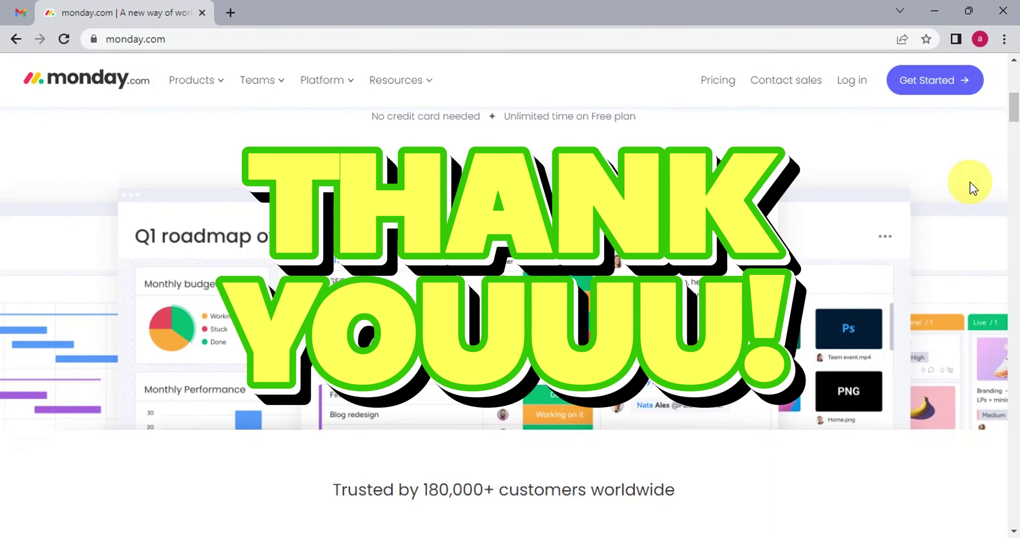
scroll(970, 182, "down", 1)
scroll(968, 184, "down", 1)
scroll(968, 184, "down", 2)
scroll(968, 184, "down", 1)
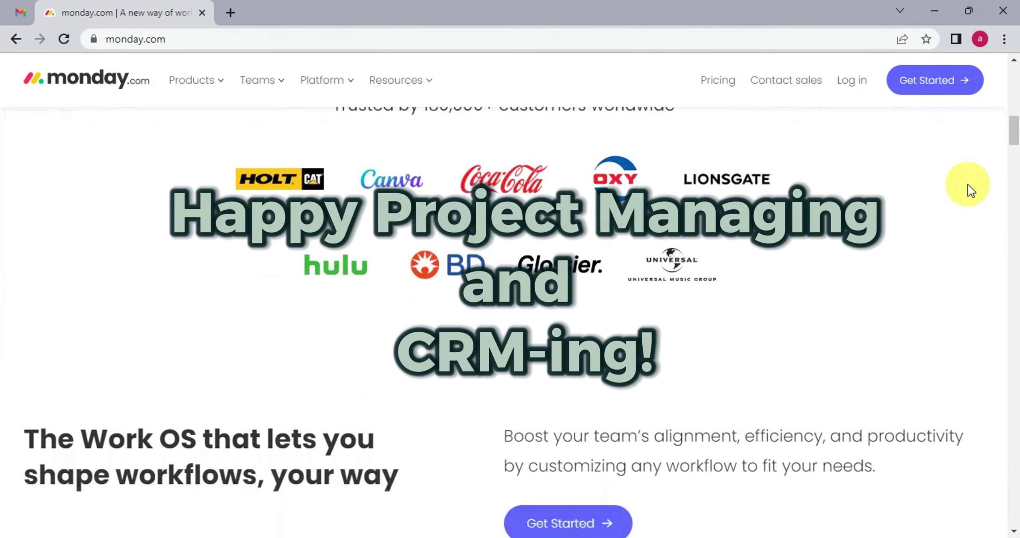
scroll(968, 184, "down", 1)
scroll(967, 184, "down", 2)
scroll(968, 183, "down", 2)
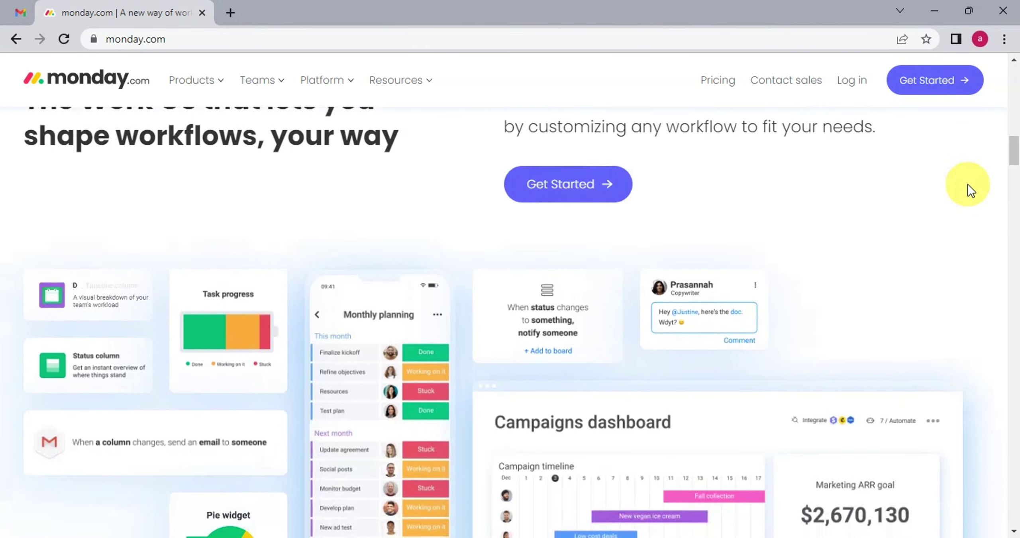